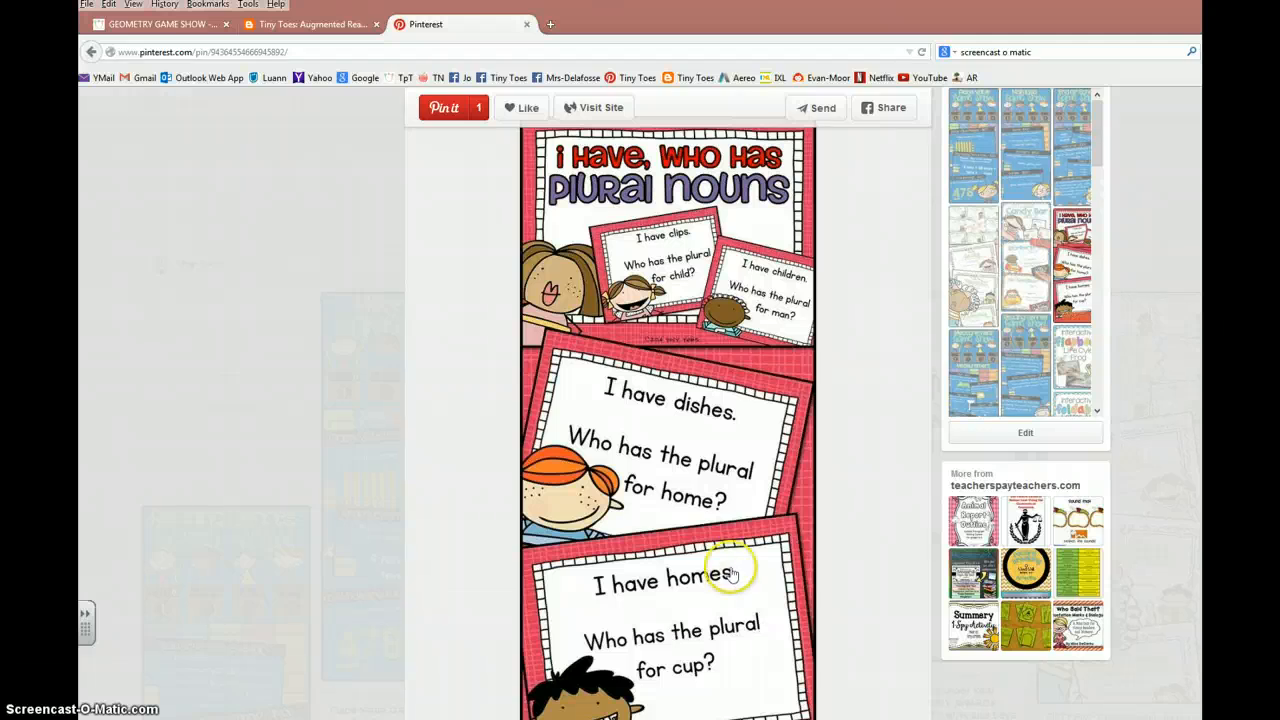
Step: Look over the Geometry Game Show product page and its thumbnails, and switch to PowerPoint
click(188, 23)
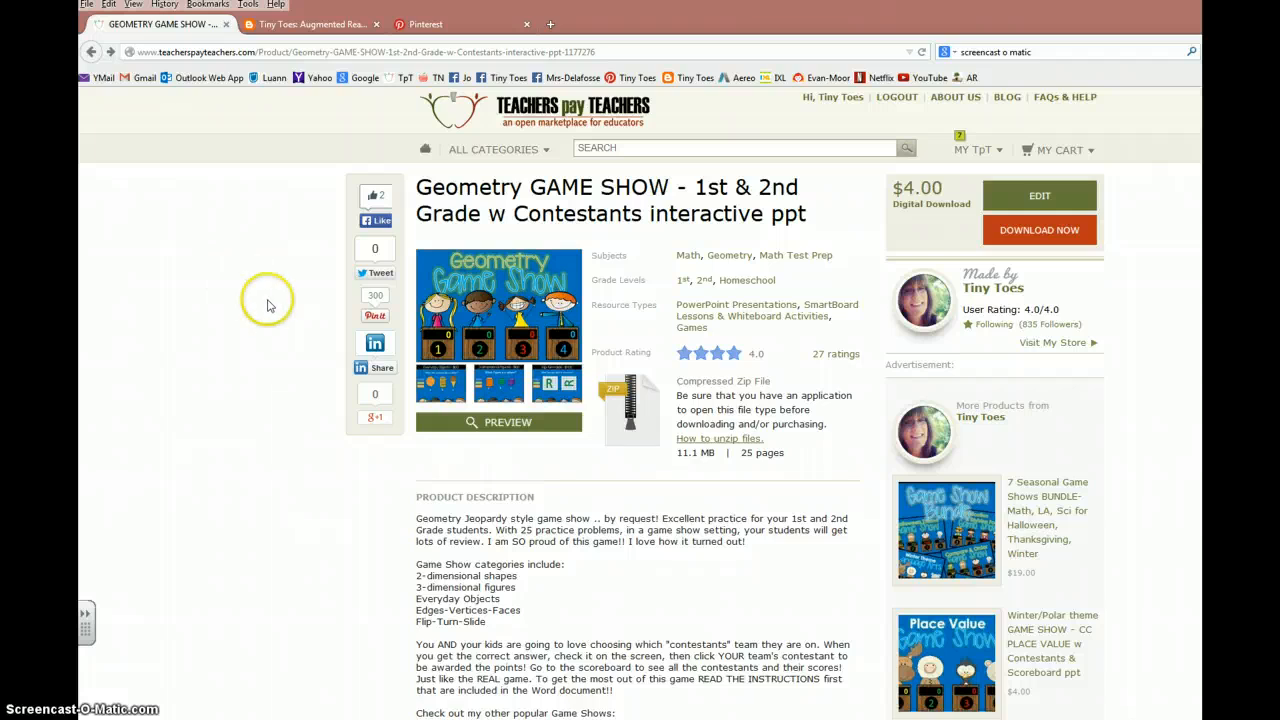
mouse_move(478, 340)
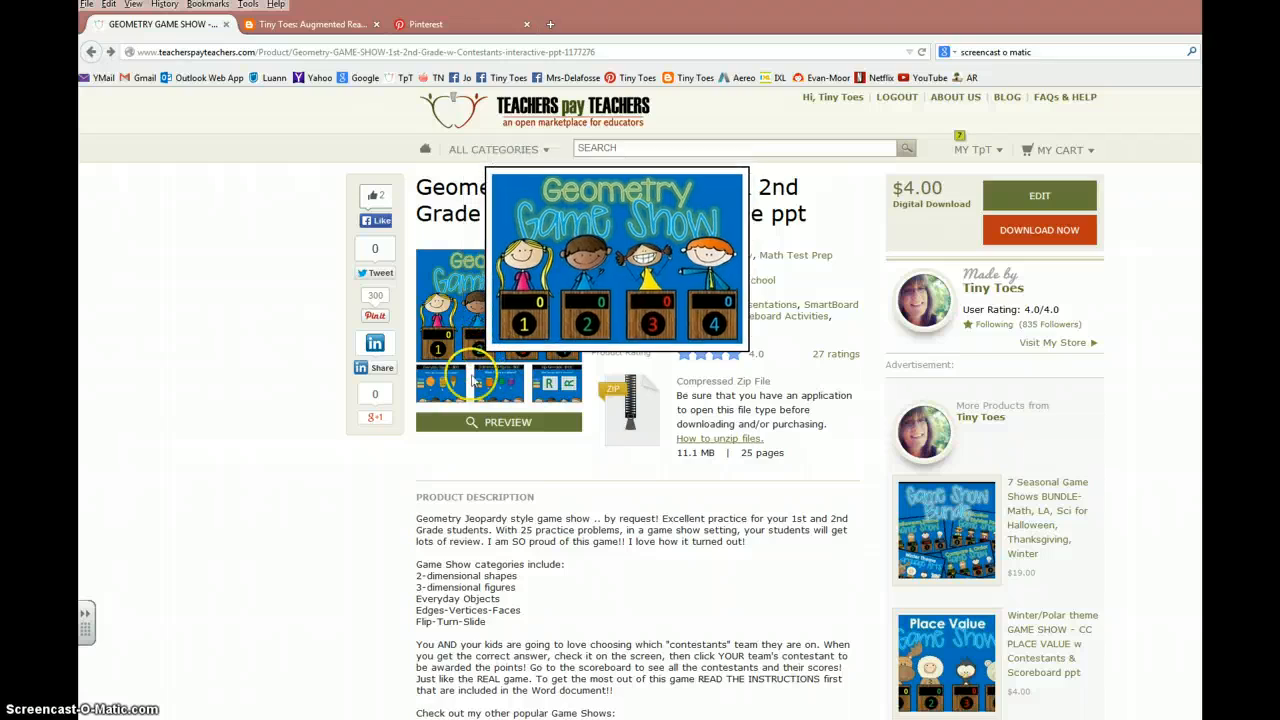
mouse_move(546, 398)
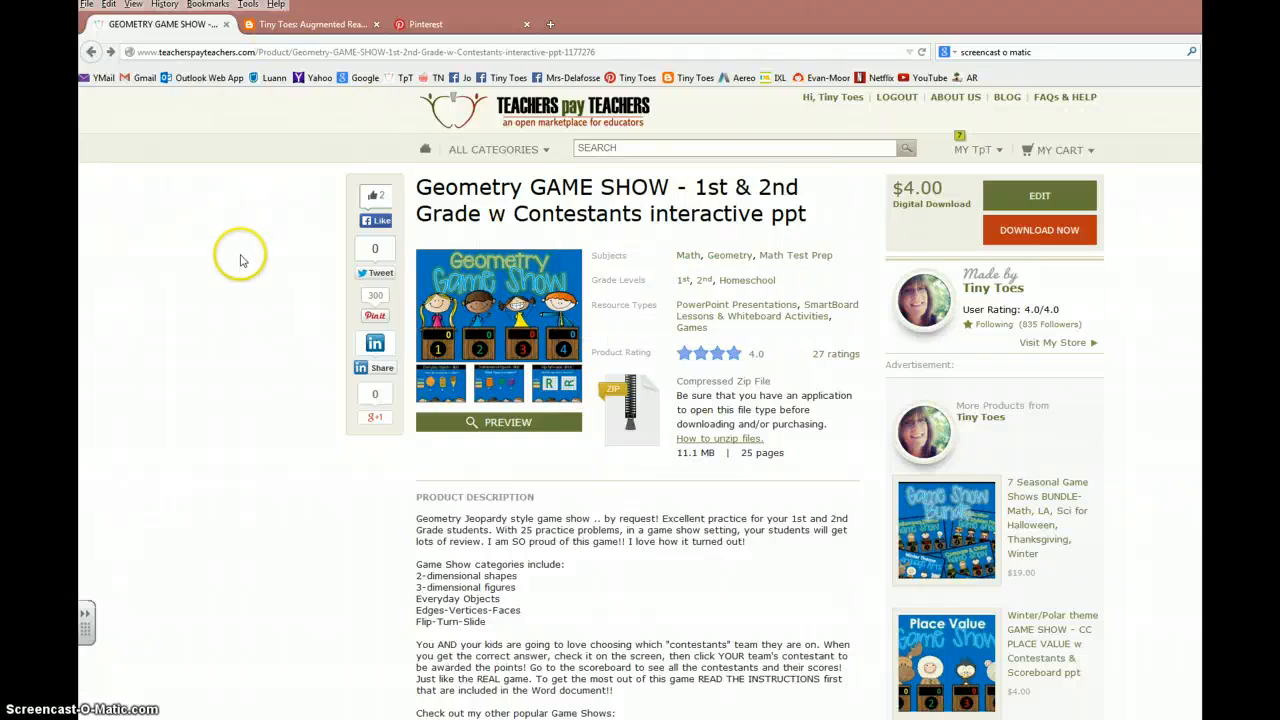
click(379, 29)
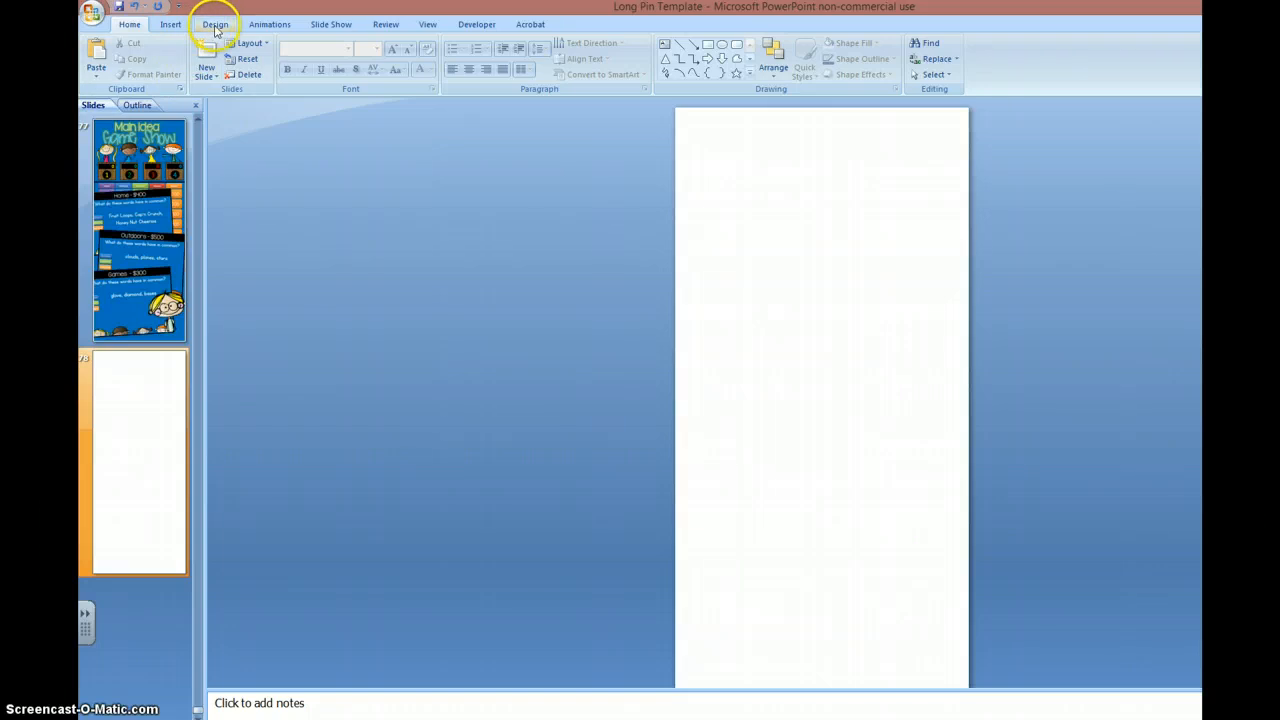
Step: Try the Title Slide layout on the empty slide, and set the layout back to Blank
click(246, 43)
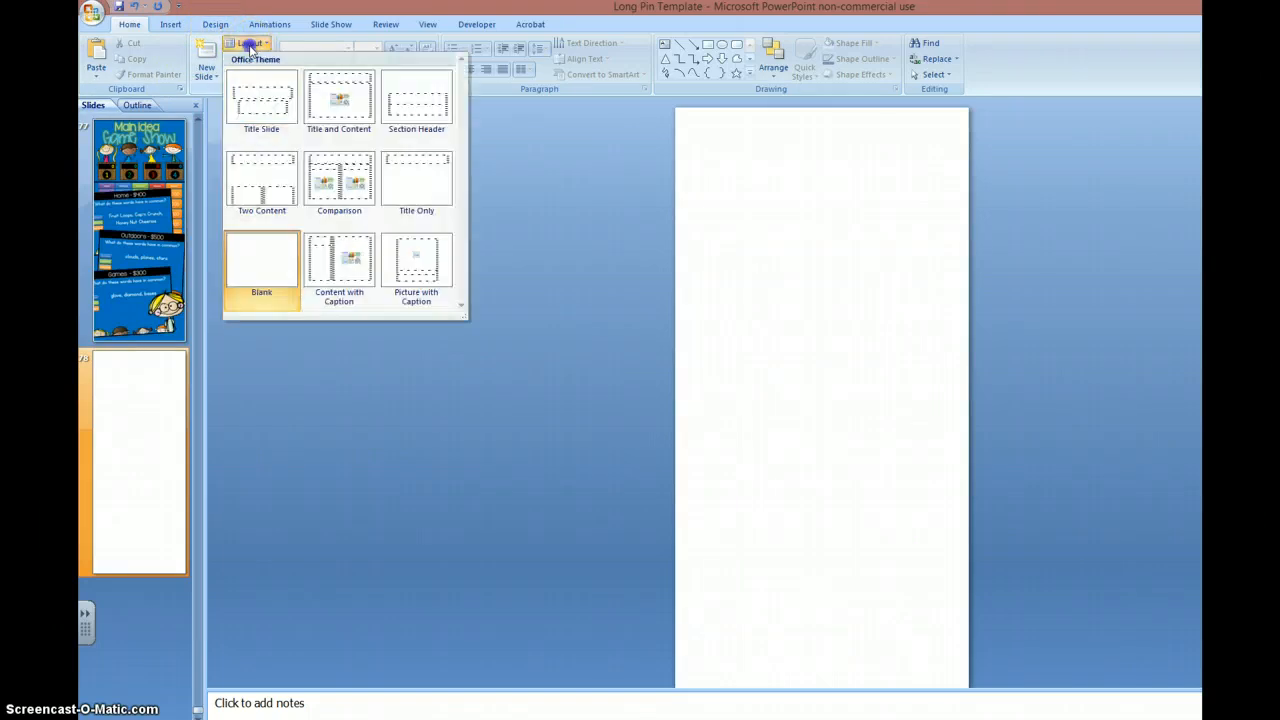
click(262, 96)
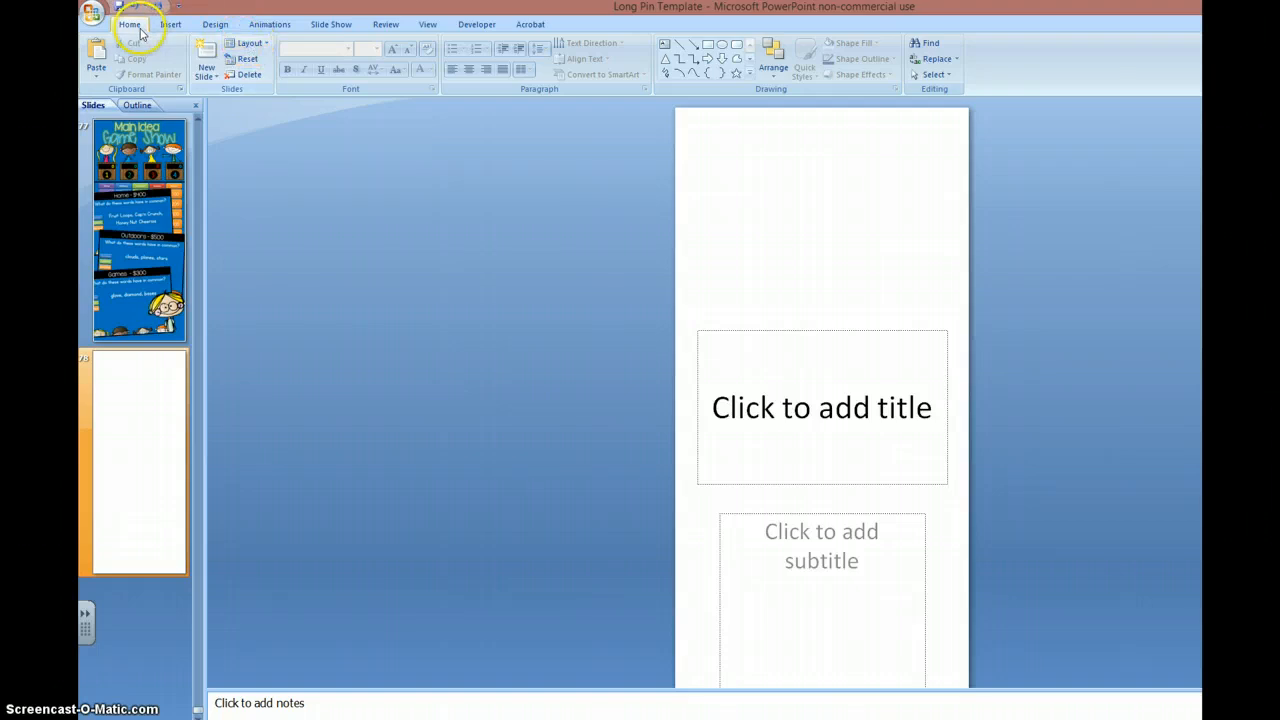
click(252, 45)
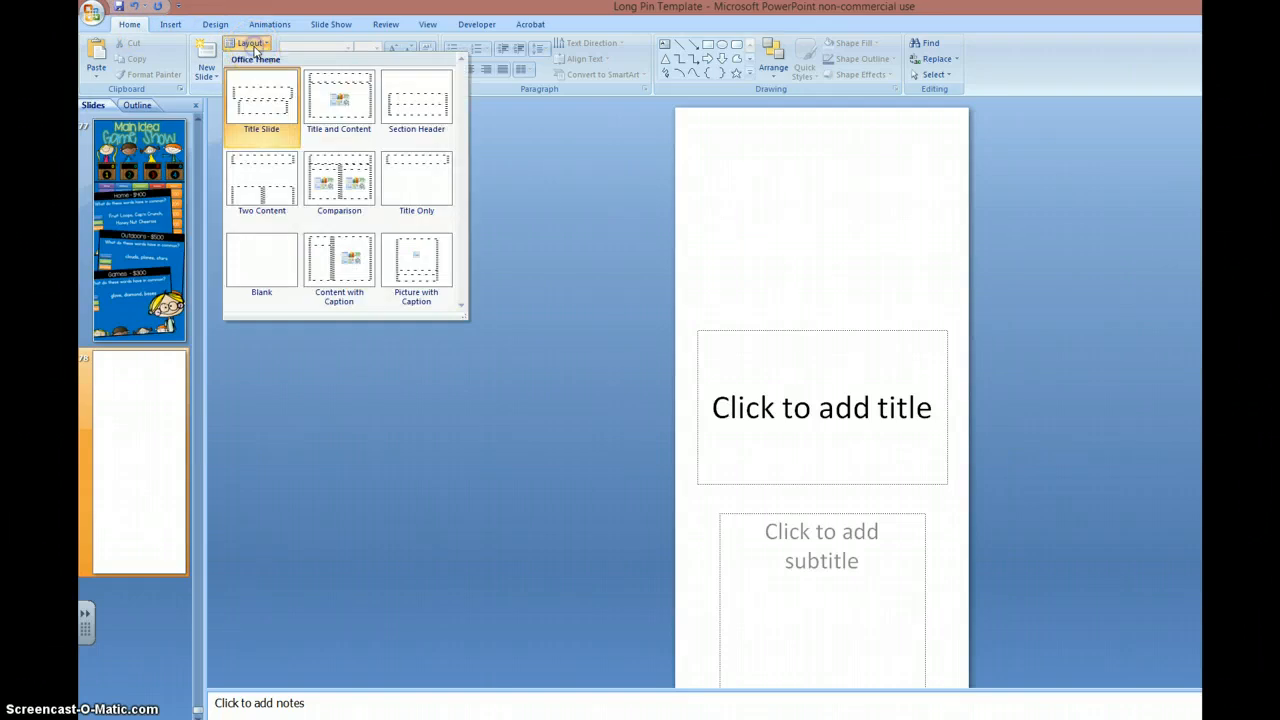
click(264, 268)
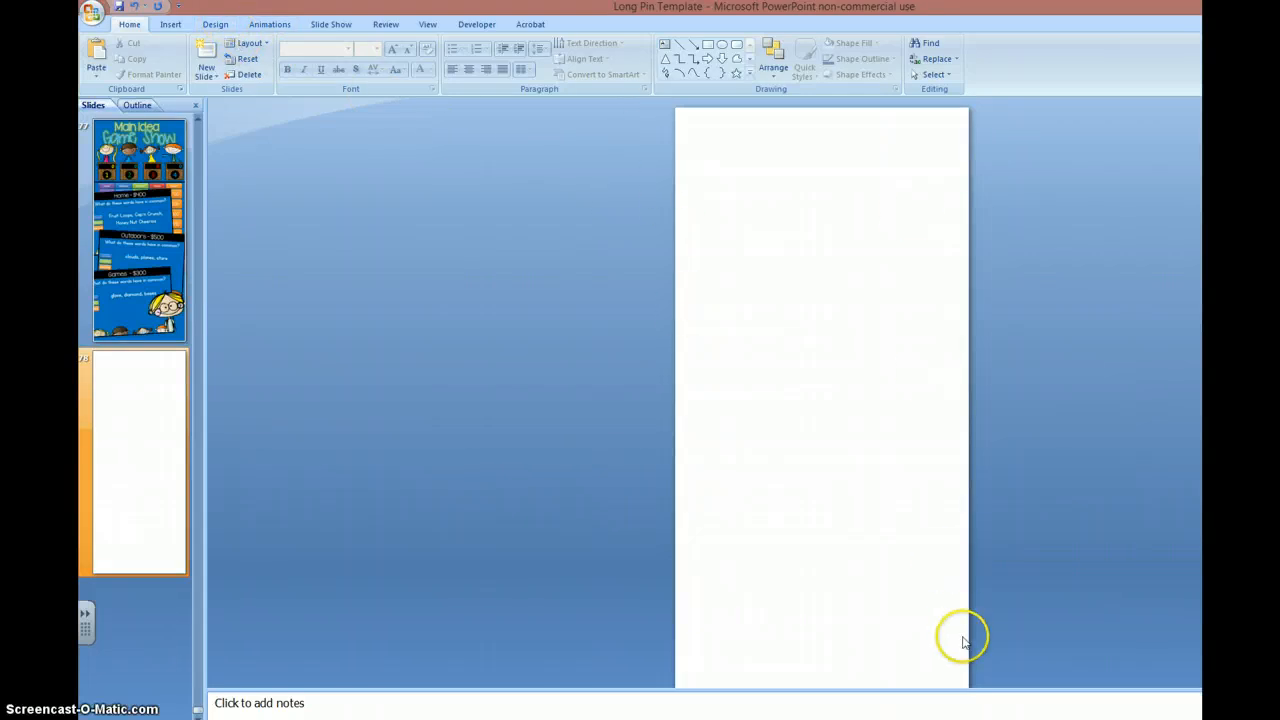
Step: Check the custom slide size and orientation in the page setup without changing anything
click(216, 24)
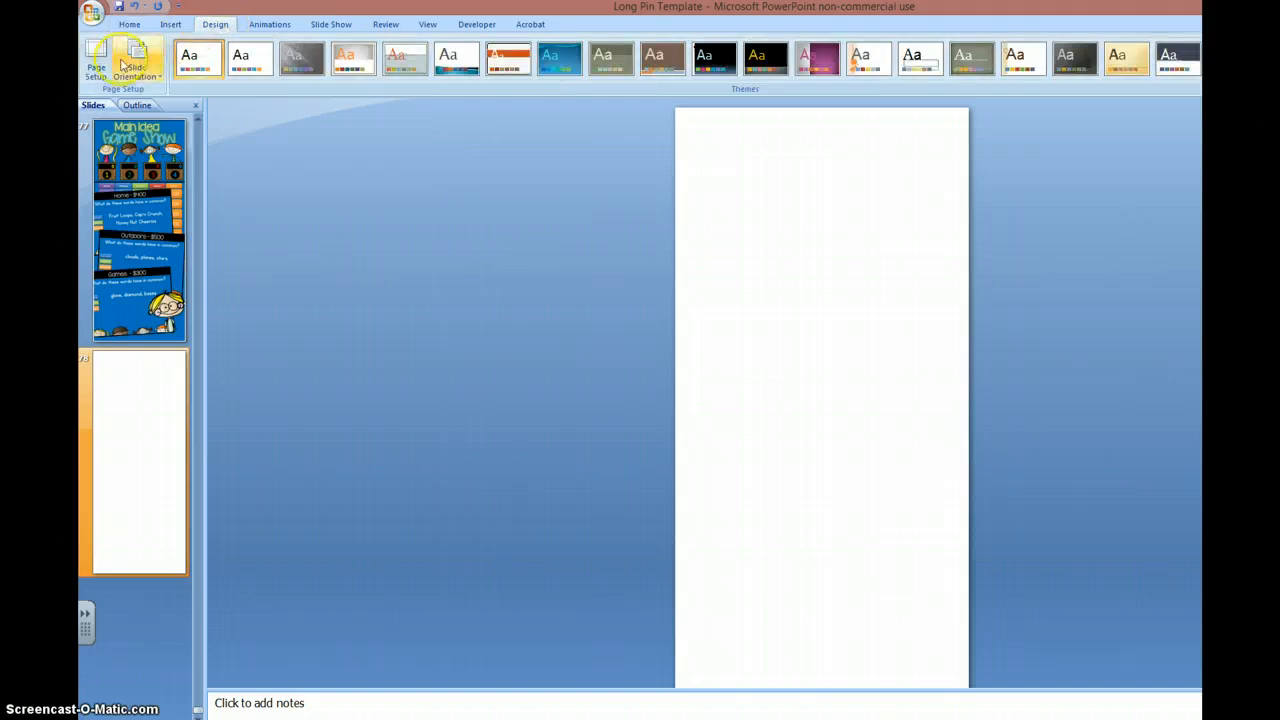
click(96, 67)
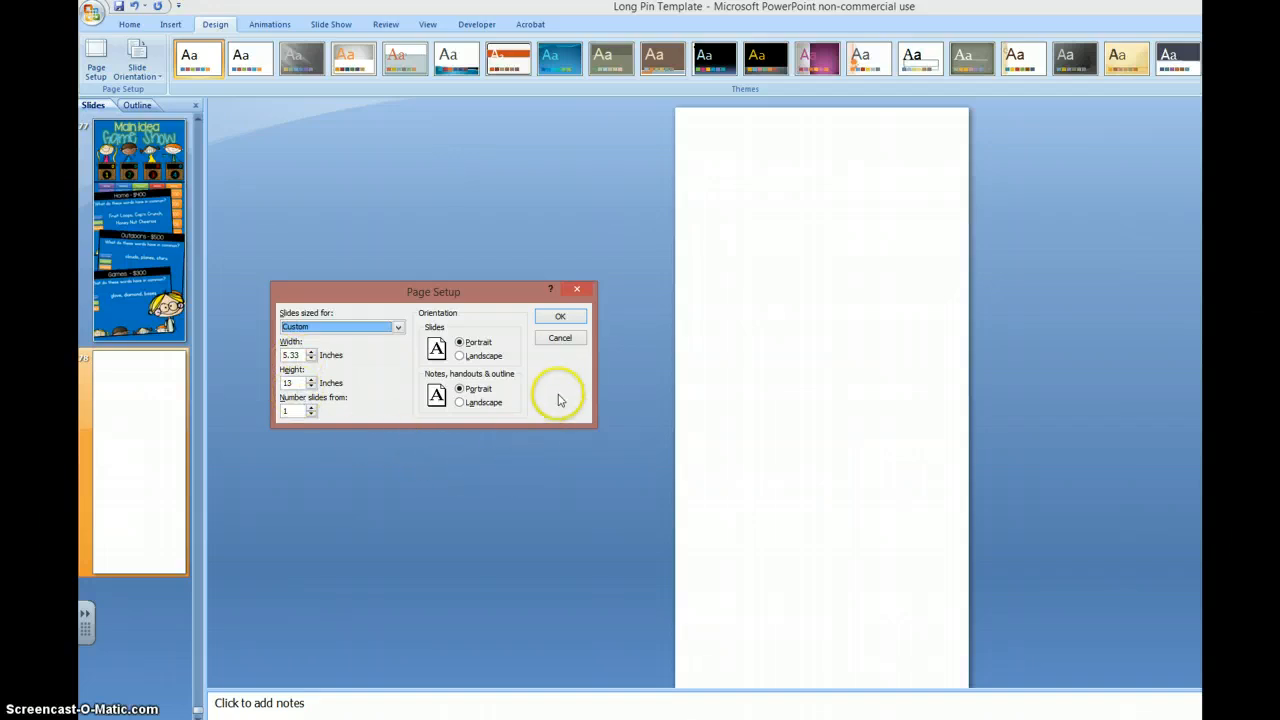
click(560, 338)
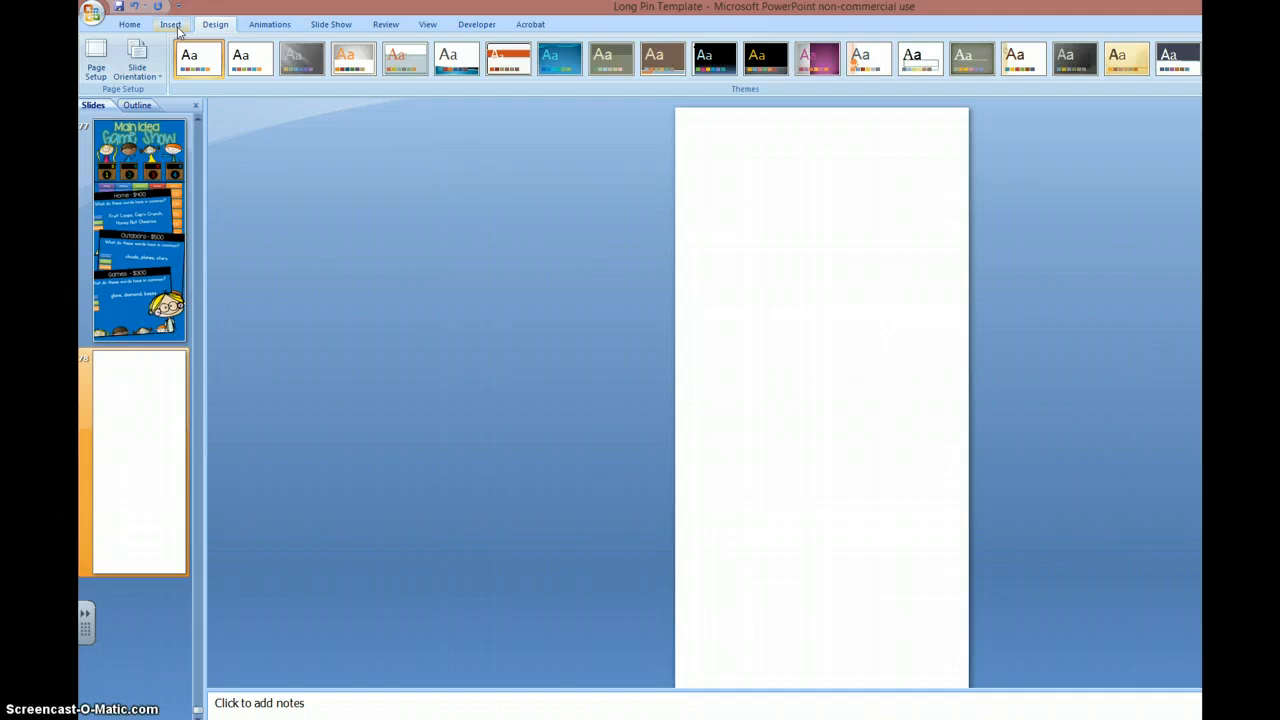
Step: Insert the cover 1 picture from the Geometry 1st folder onto the blank slide
click(148, 165)
click(172, 25)
click(134, 55)
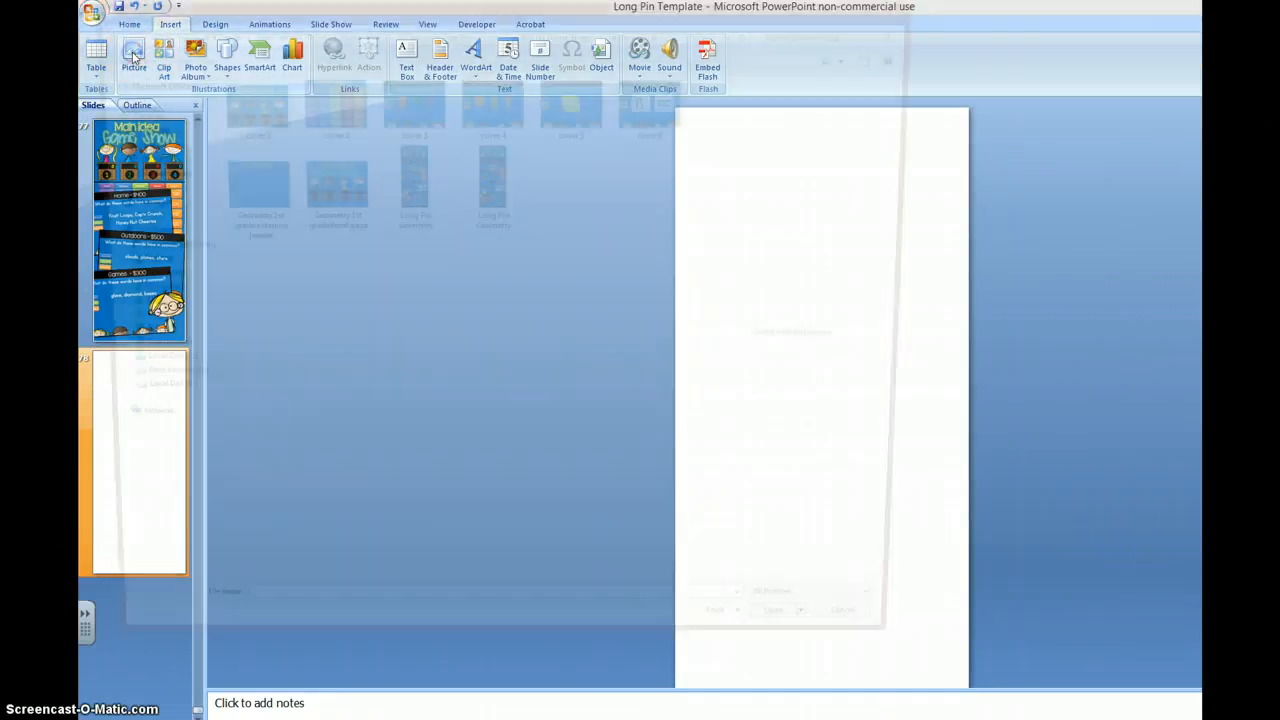
drag(160, 12, 166, 158)
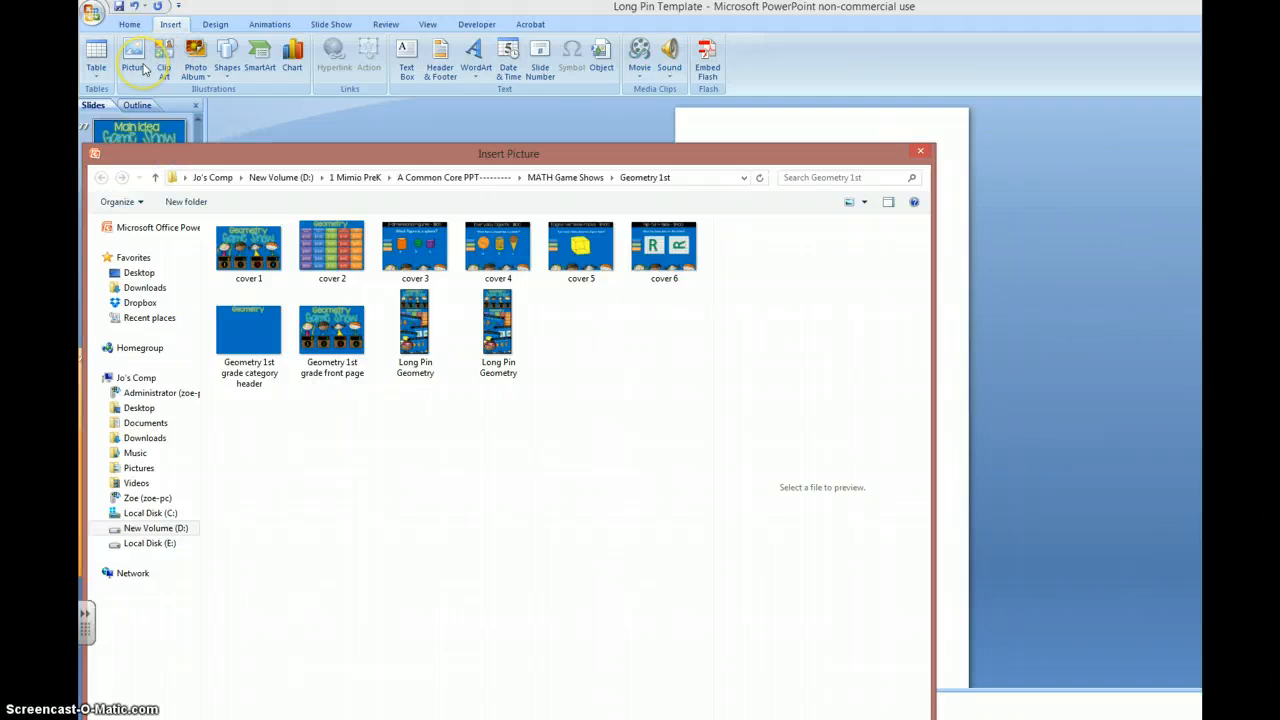
drag(256, 158, 256, 74)
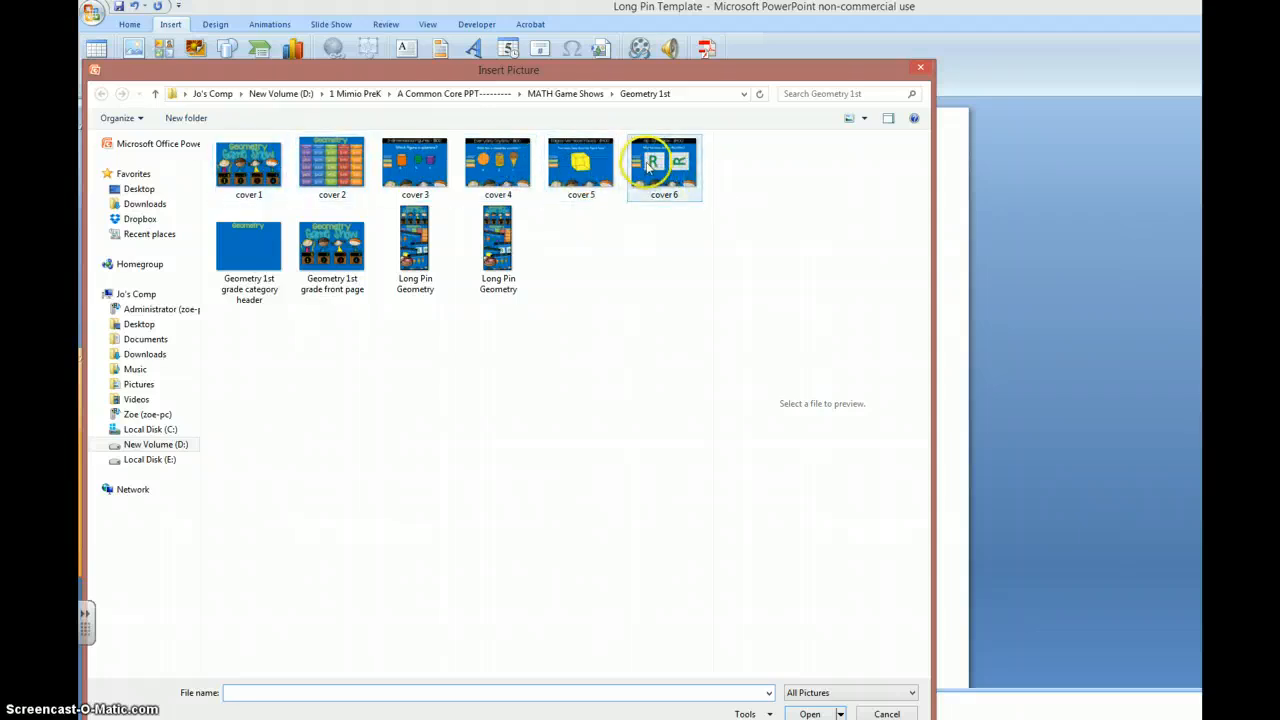
double_click(232, 176)
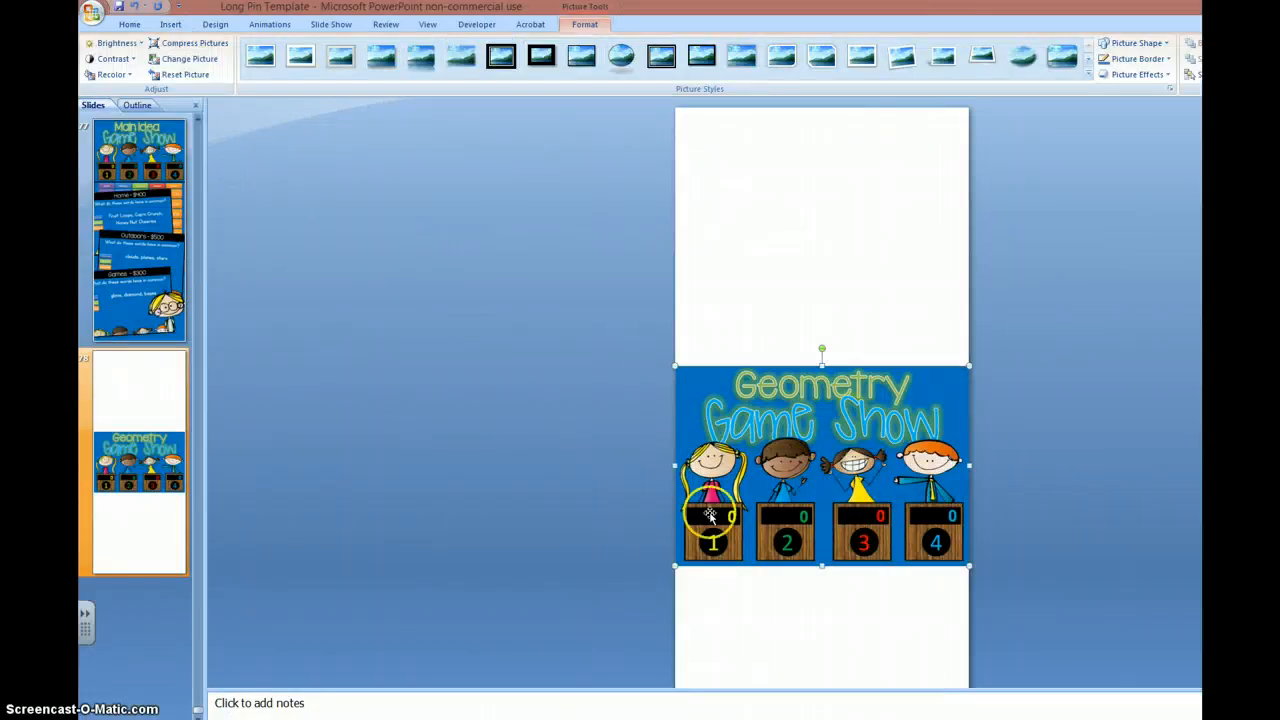
Step: Move the cover picture to the slide's top edge and give it a thin black frame picture style
drag(758, 521, 815, 290)
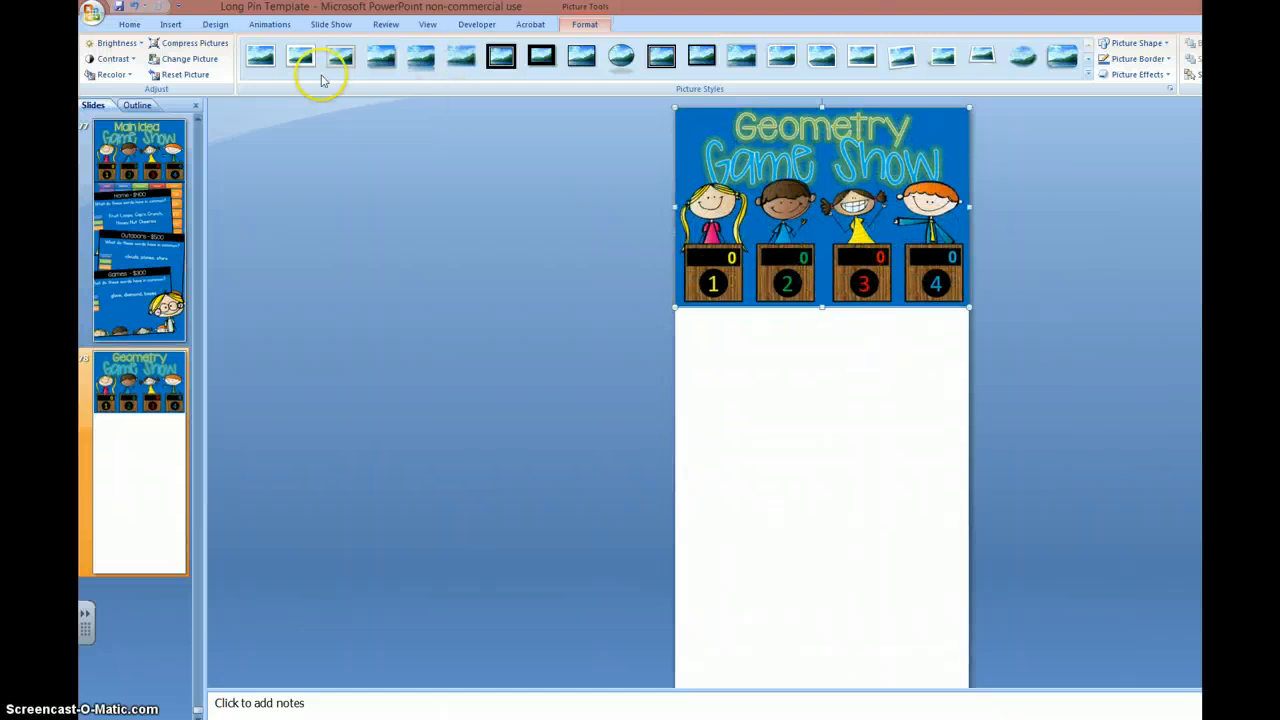
click(259, 60)
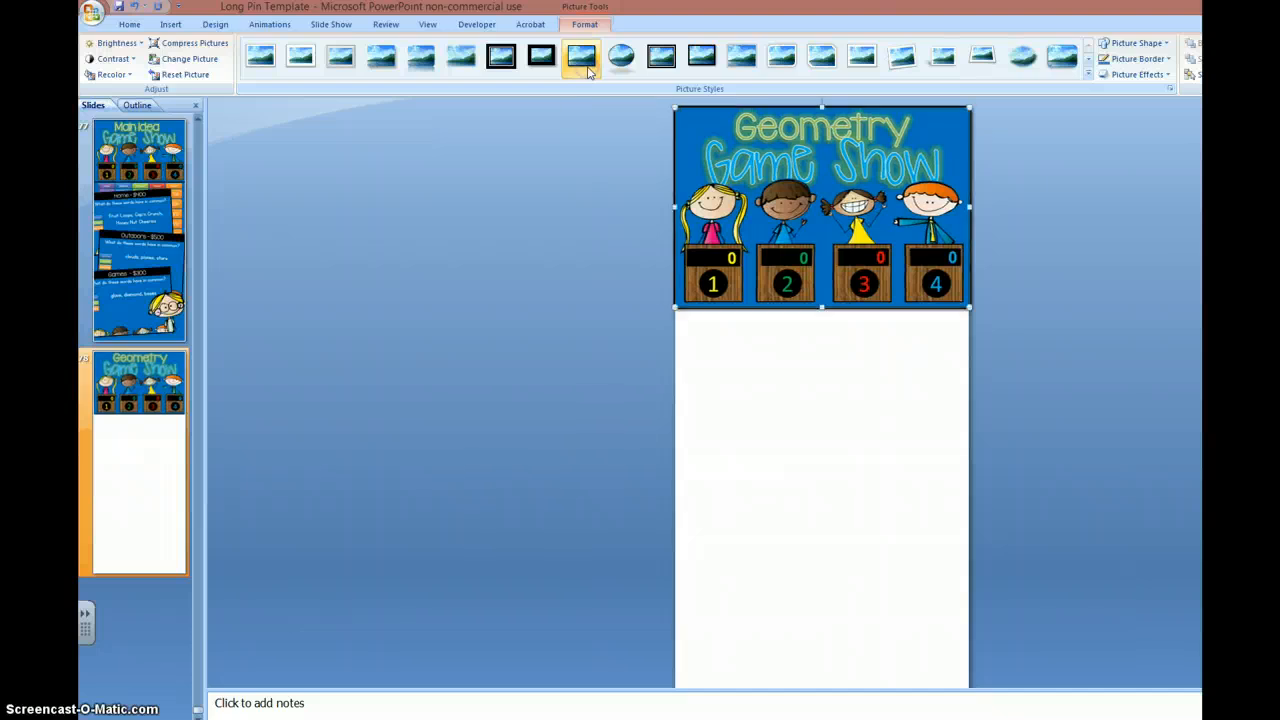
click(595, 349)
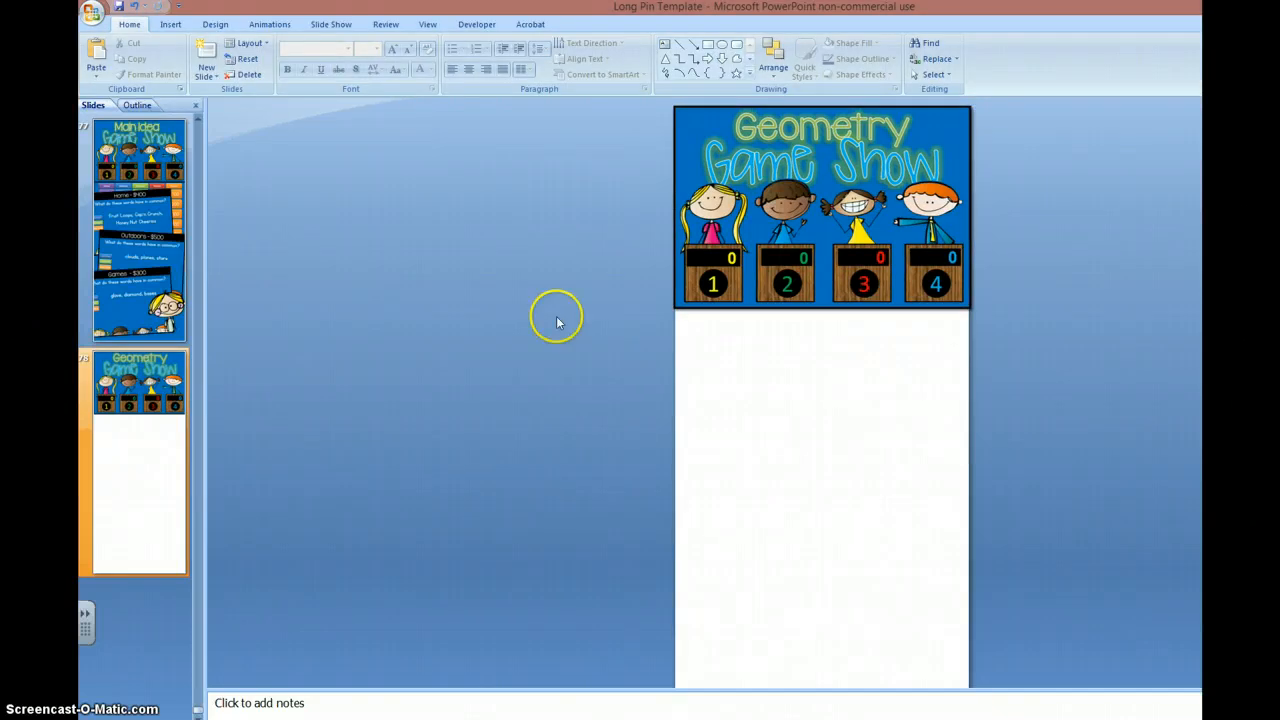
Step: Insert the cover 2 game board picture and tuck it behind the lower edge of the cover picture
click(178, 31)
click(134, 56)
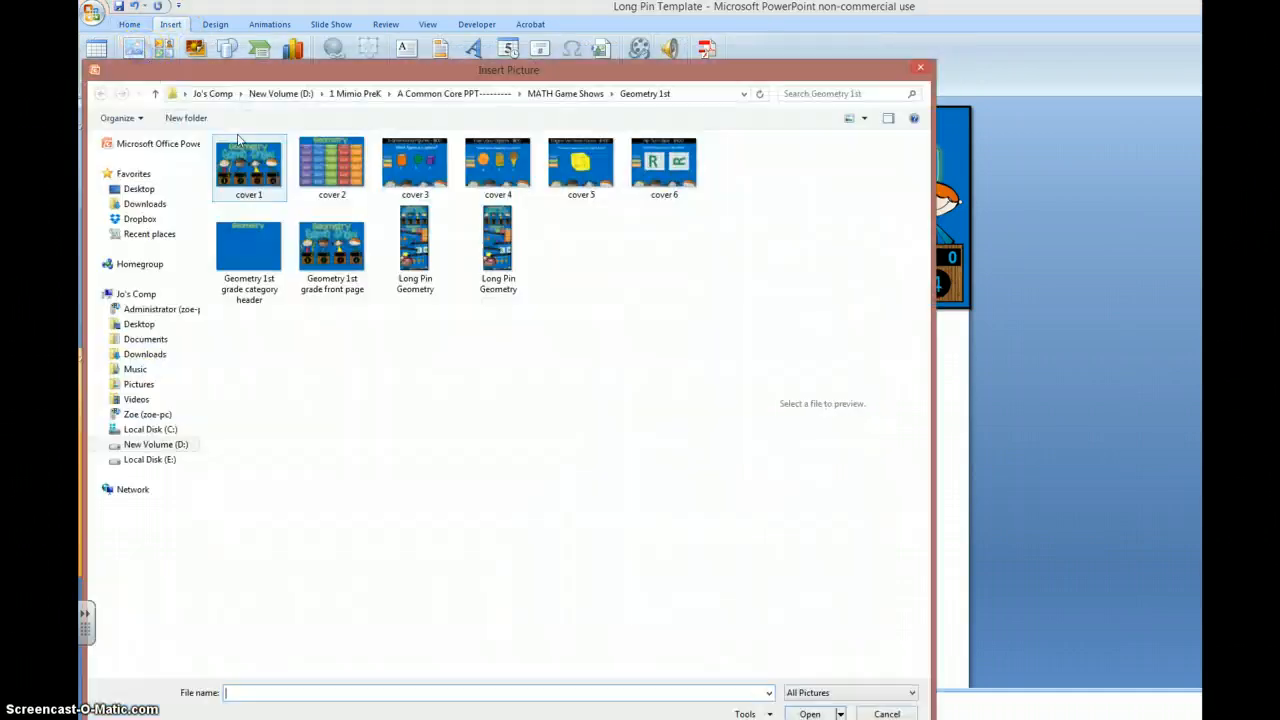
double_click(334, 165)
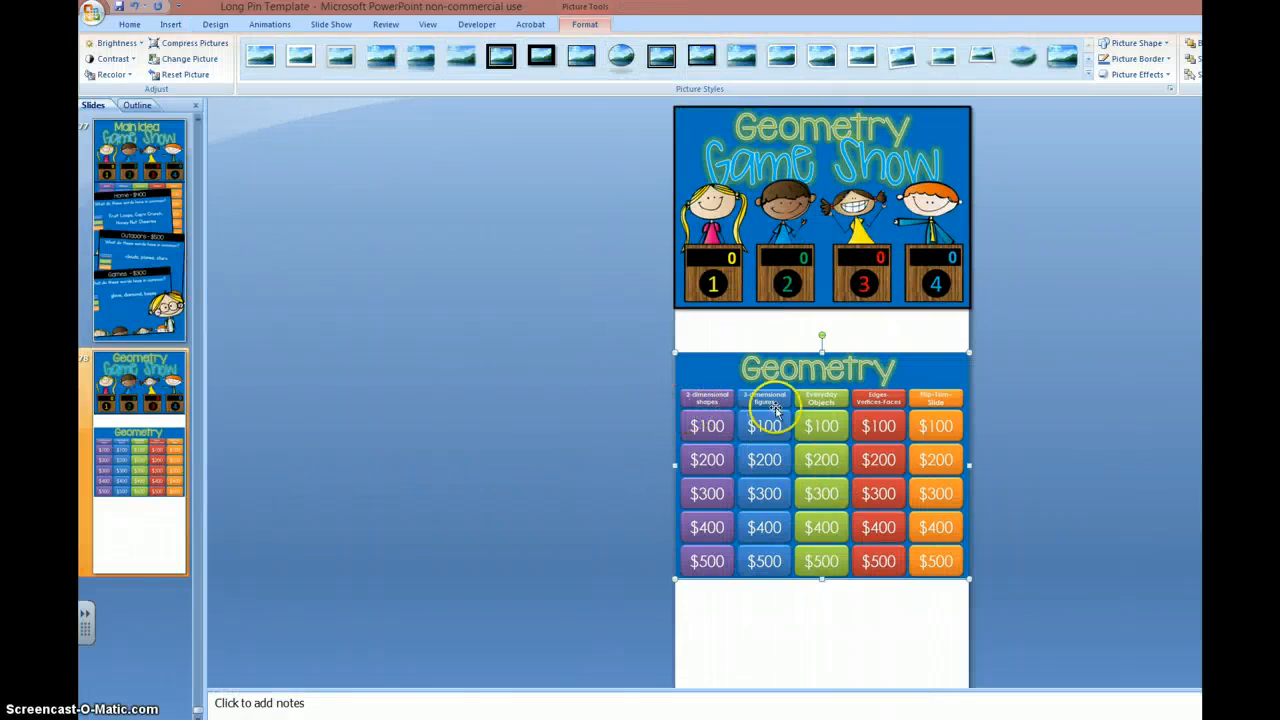
drag(900, 470, 896, 409)
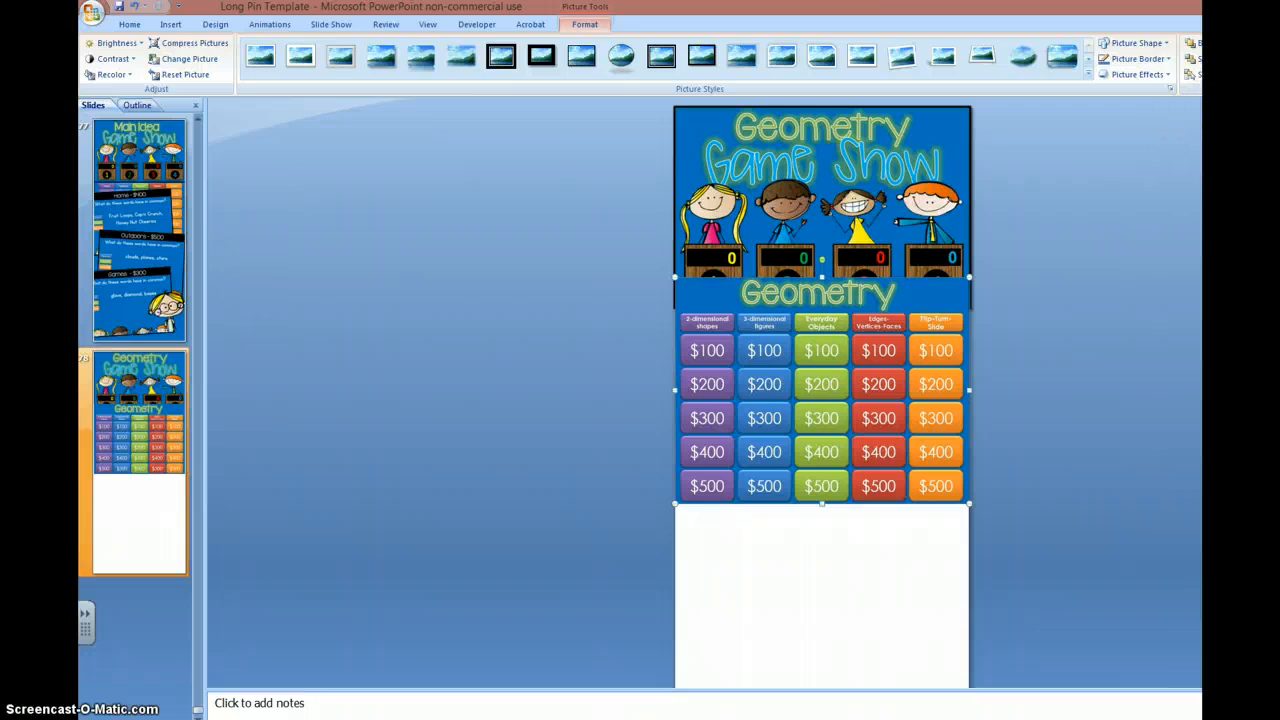
click(1194, 59)
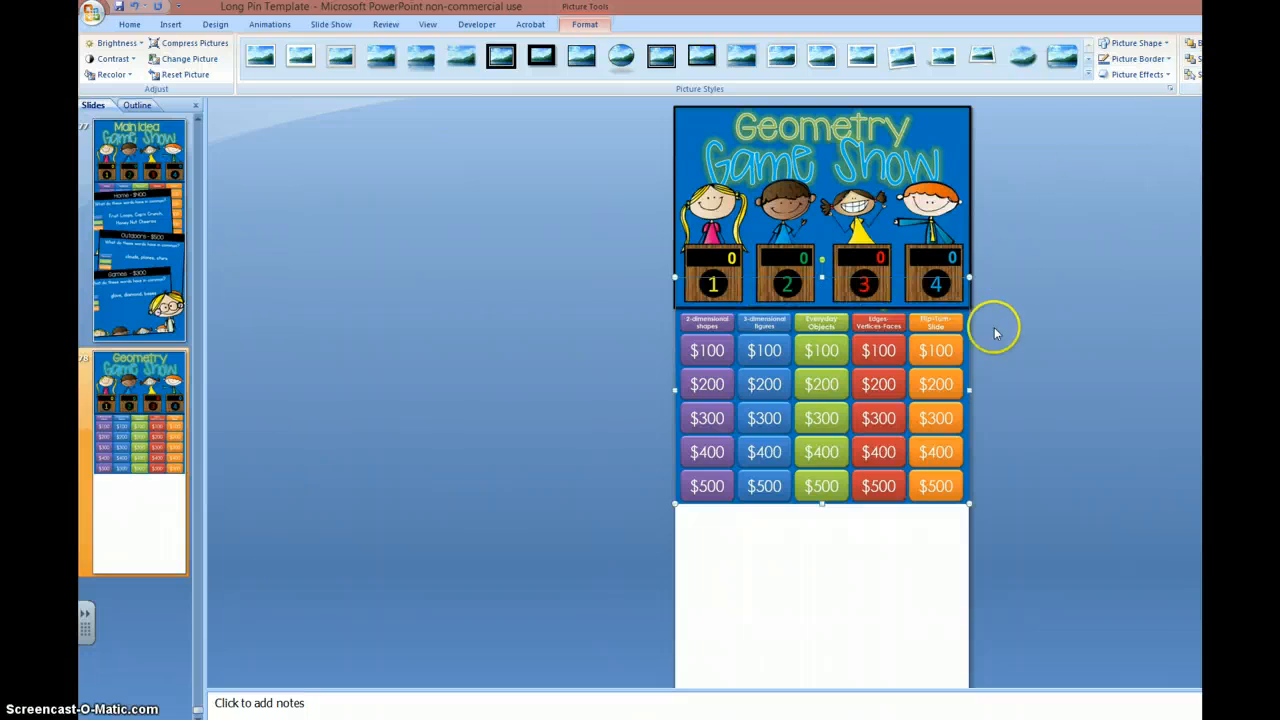
Step: Nudge the game board picture up slightly and apply the same thin black frame style to it
click(1040, 417)
click(942, 433)
drag(942, 433, 942, 430)
click(1034, 443)
click(946, 446)
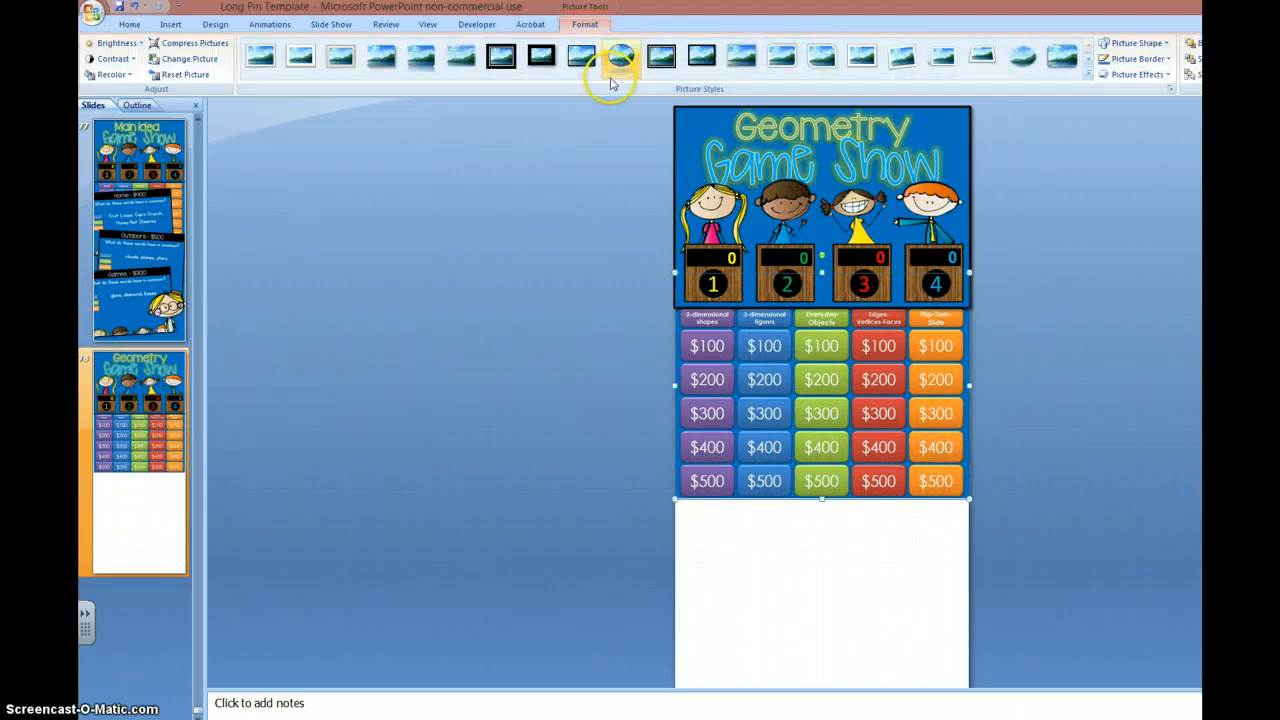
click(592, 62)
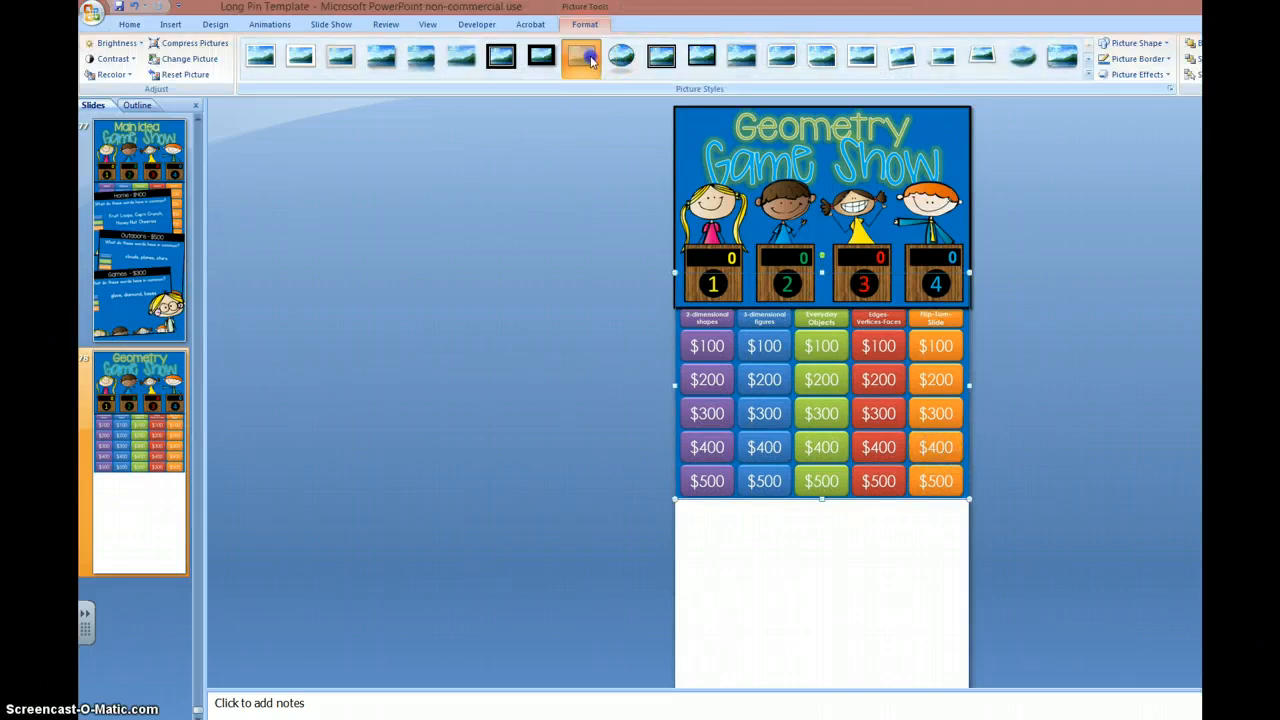
click(560, 312)
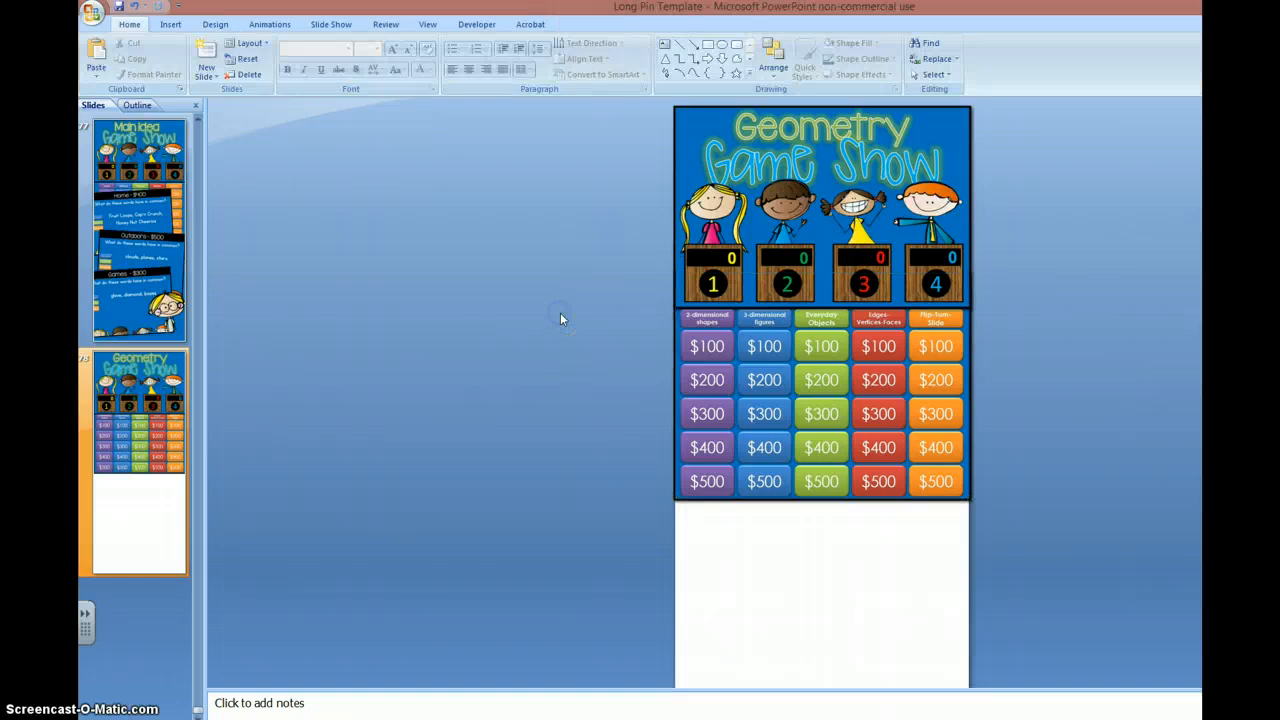
Step: Insert the cover 3 picture, place it over the lower rows of the game board, and frame it in thin black
click(170, 24)
click(133, 50)
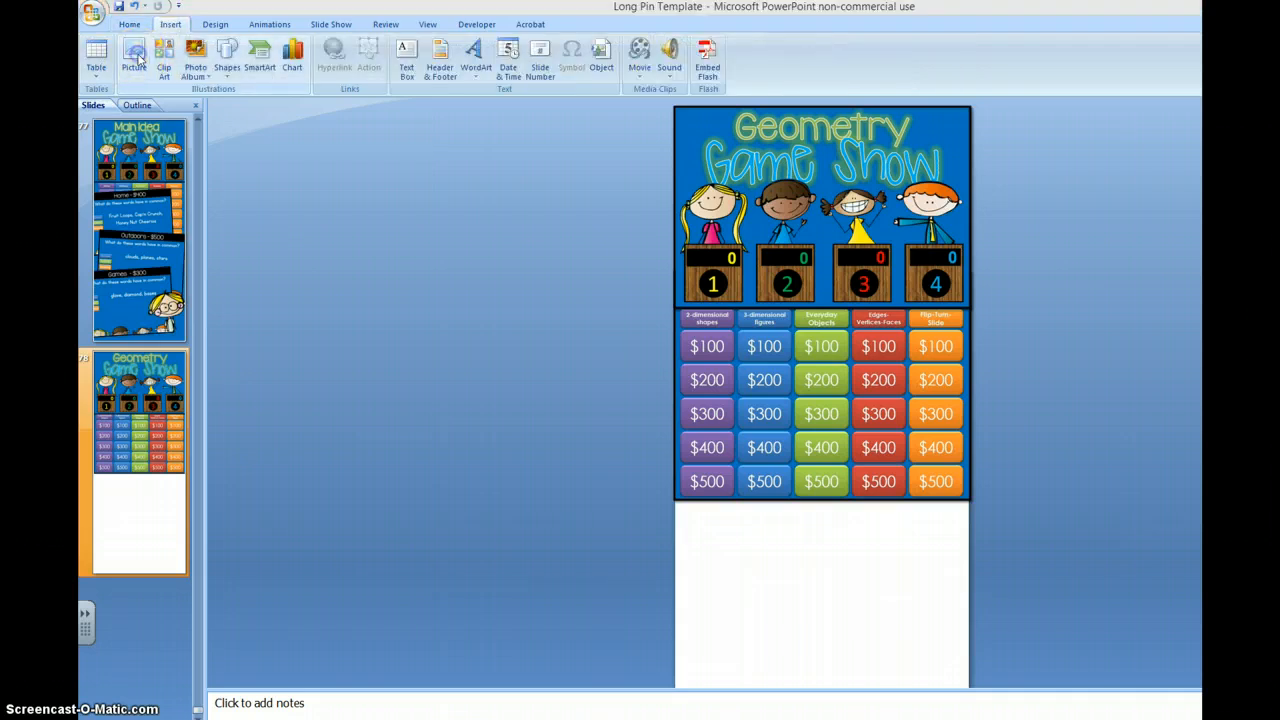
double_click(424, 167)
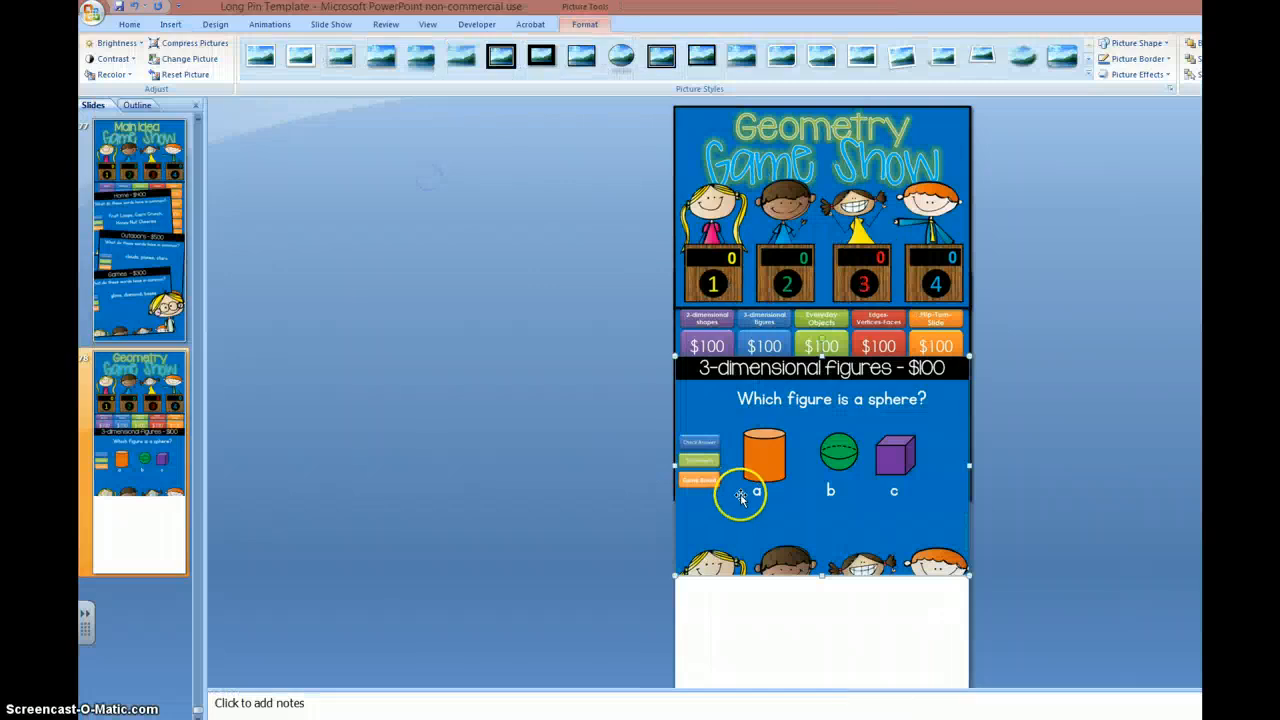
drag(799, 452, 801, 525)
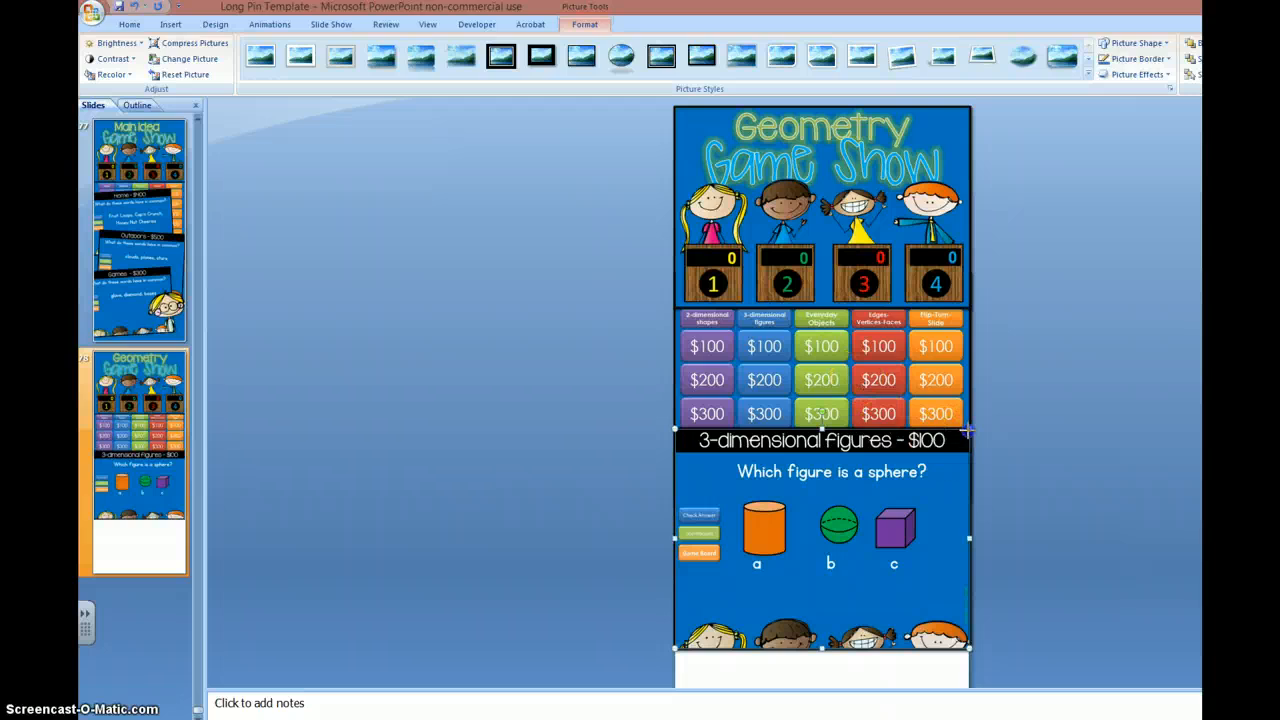
Step: Shrink the sphere question picture and tilt it slightly counterclockwise over the game board, overhanging the slide's left edge
drag(968, 431, 928, 473)
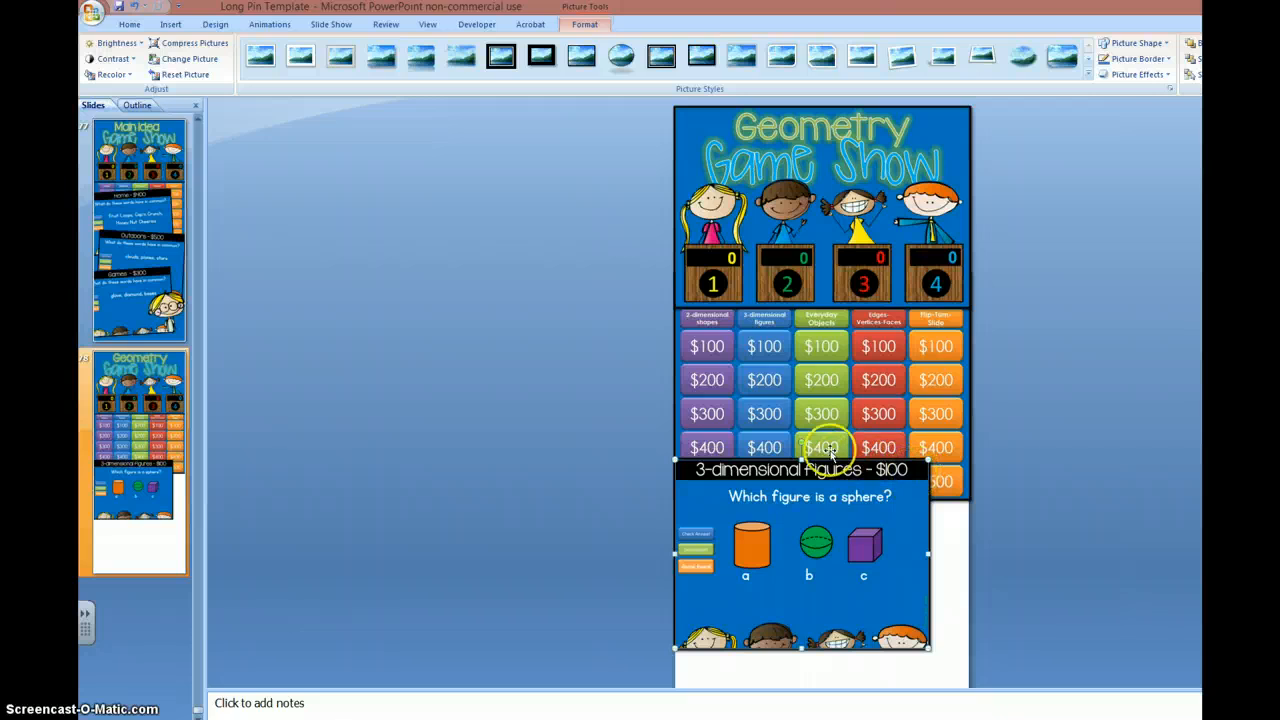
drag(793, 441, 790, 442)
drag(815, 535, 810, 432)
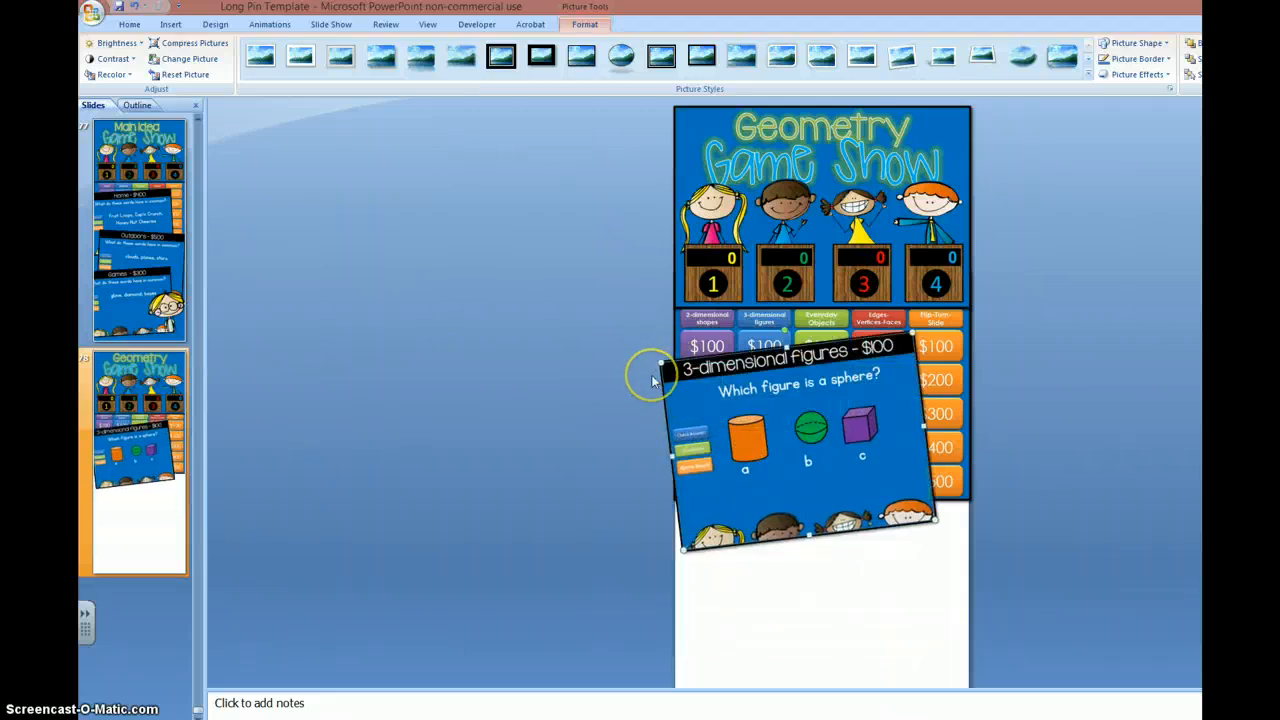
drag(802, 432, 788, 432)
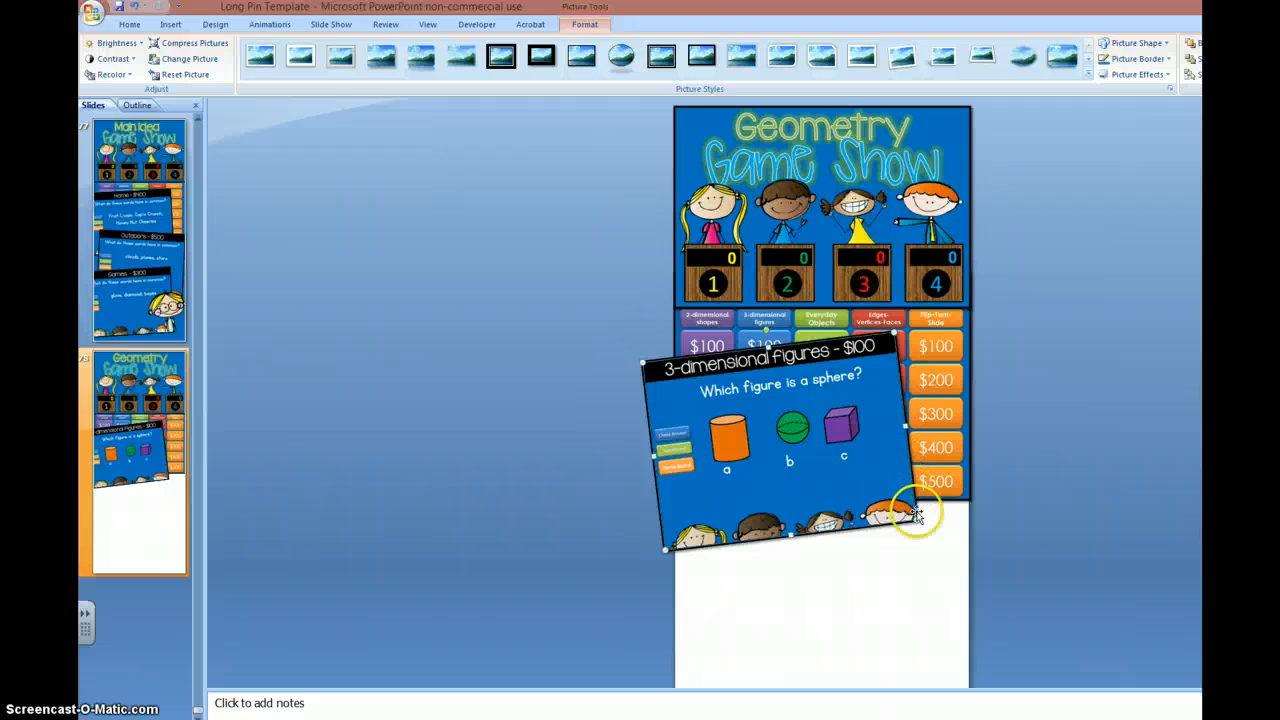
Step: Fill the slide's background with solid standard Blue
right_click(765, 596)
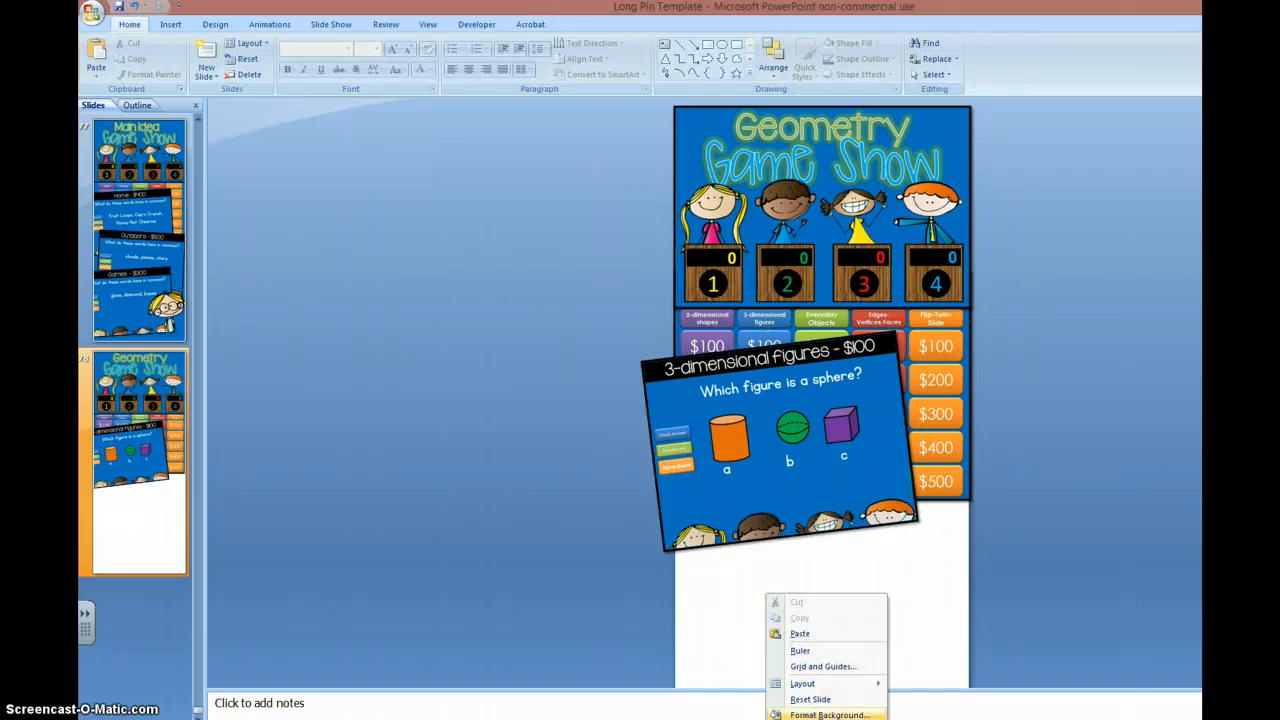
click(826, 714)
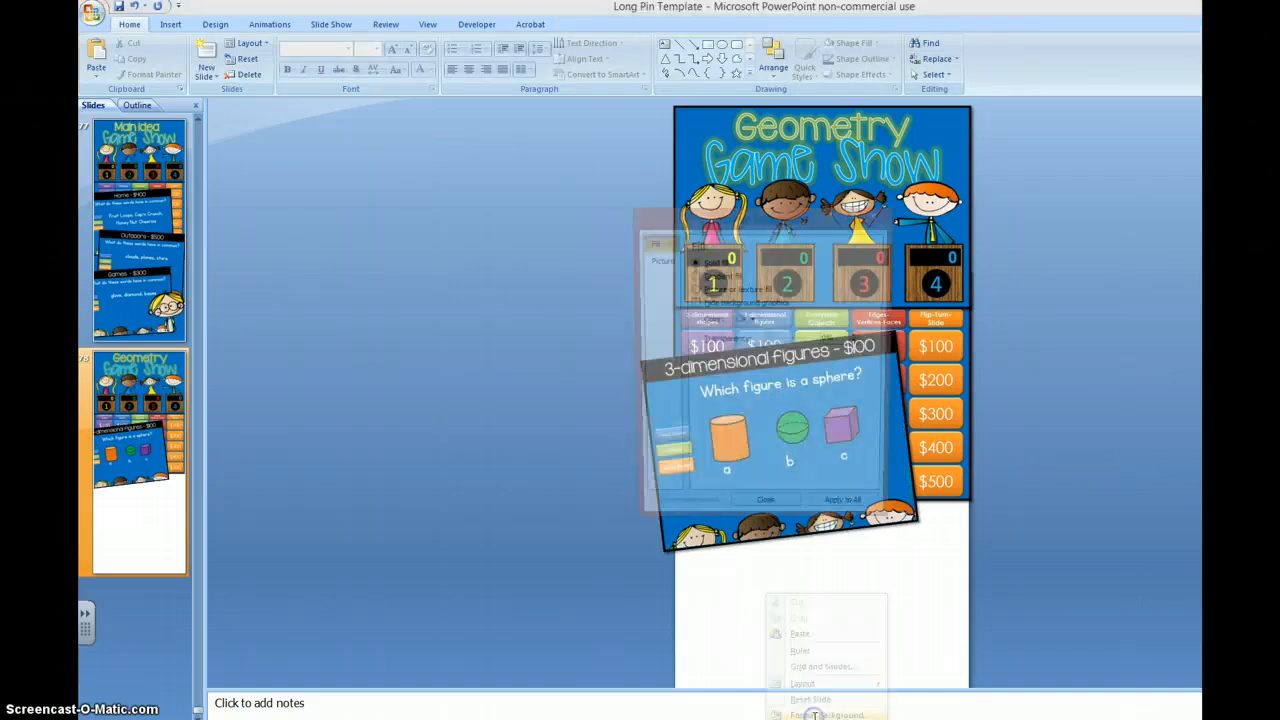
click(752, 320)
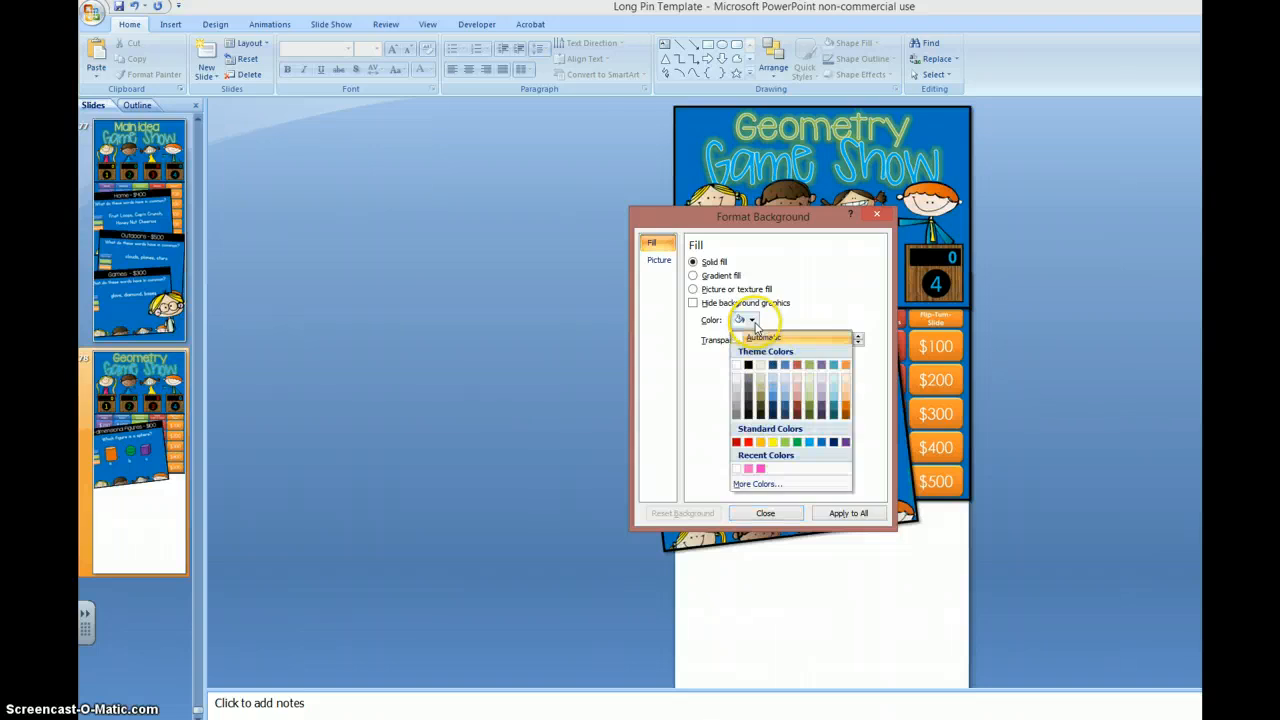
click(822, 443)
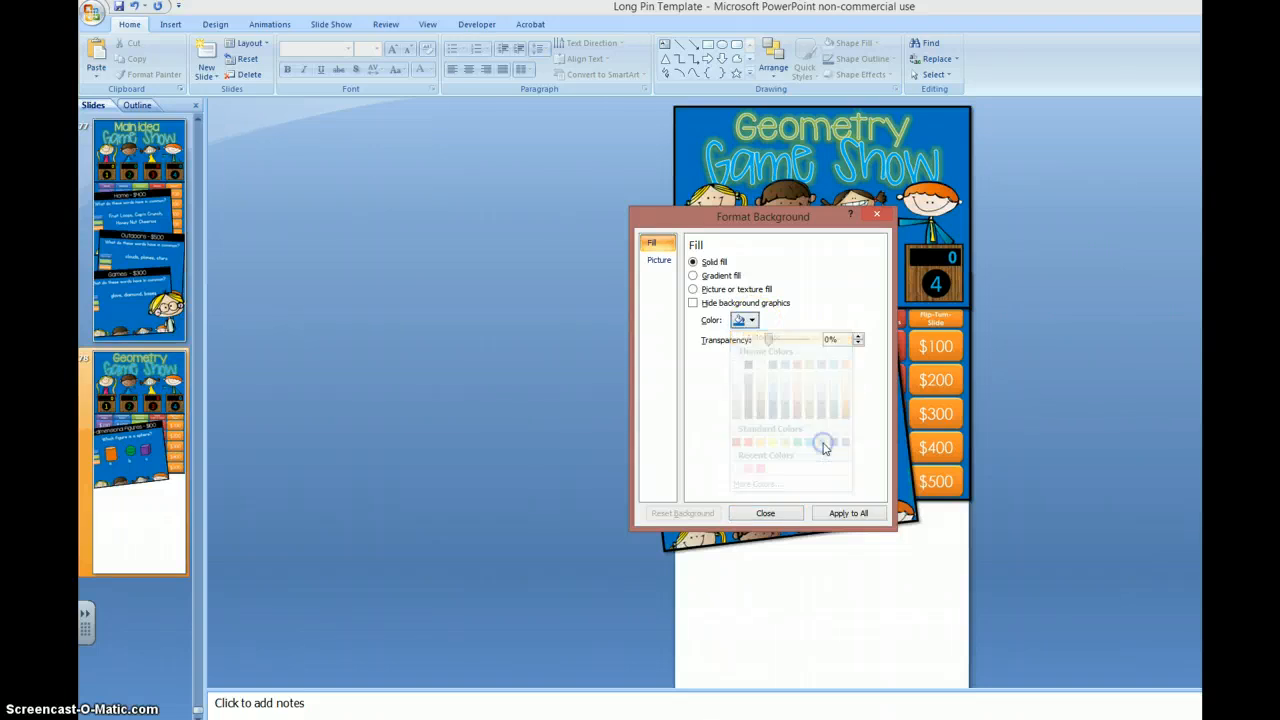
Step: Insert the cover 4 picture, place it over the lower part of the sphere question, and frame it in thin black
click(788, 520)
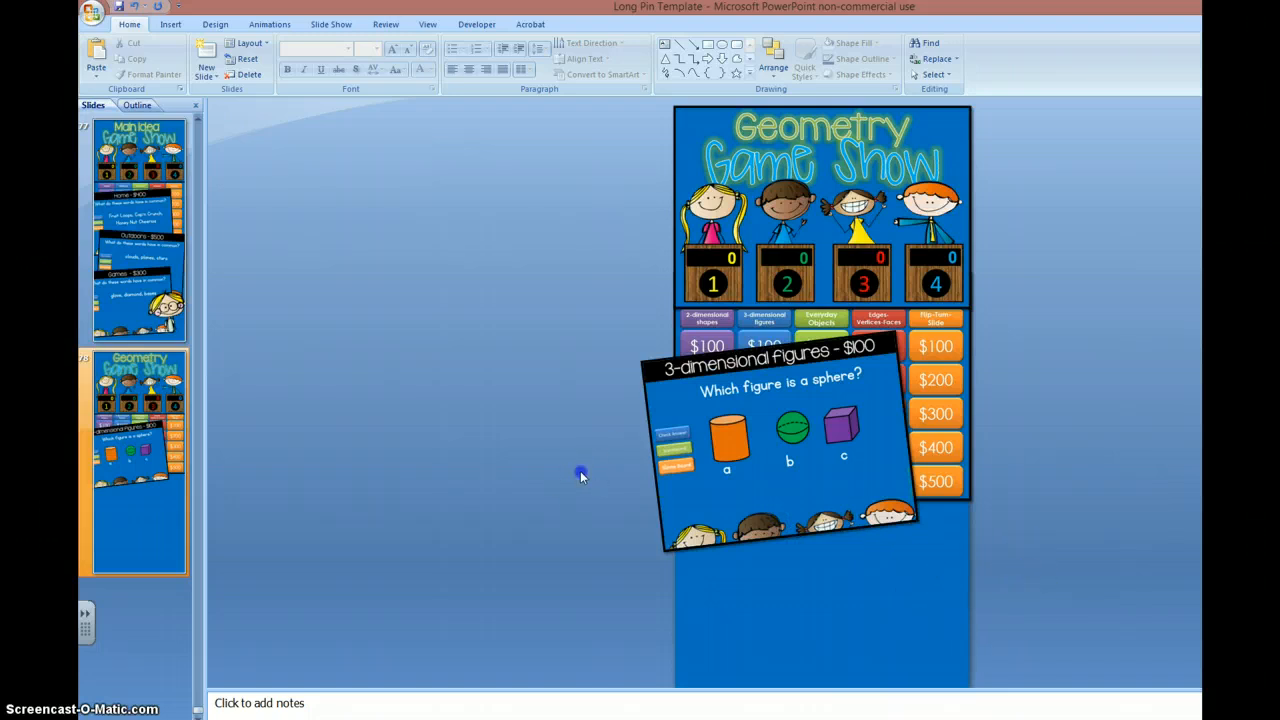
click(170, 24)
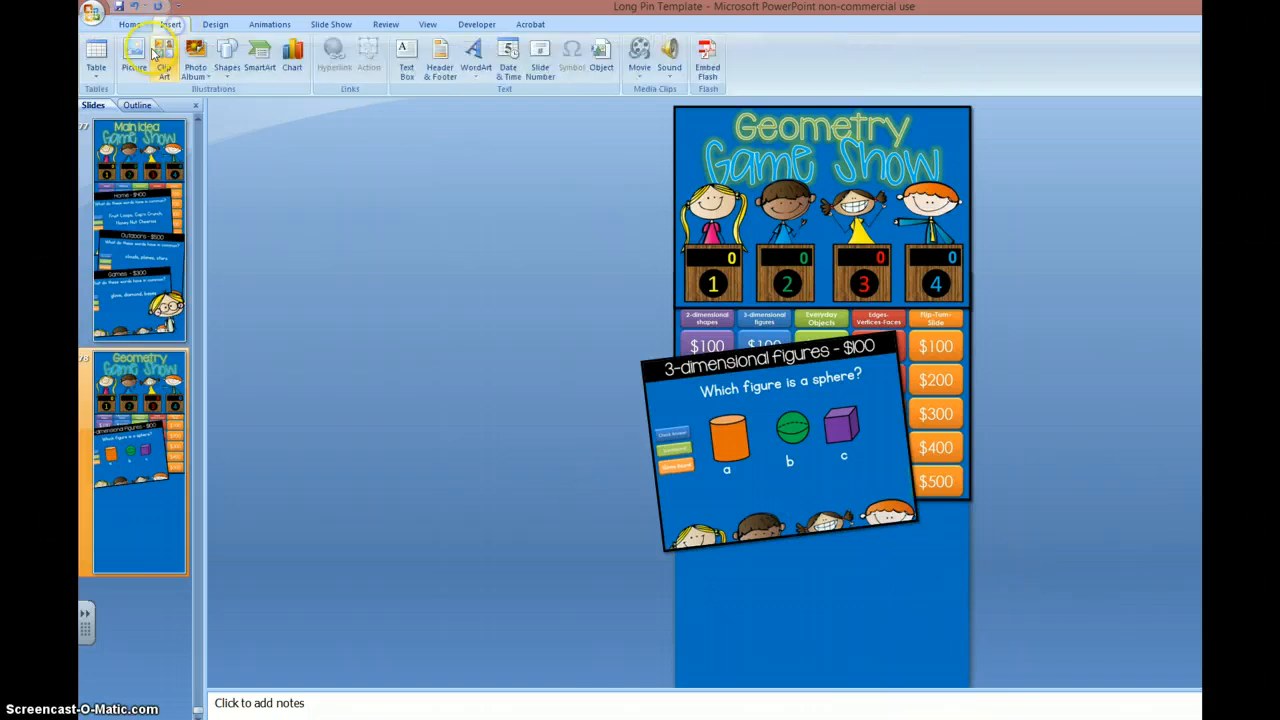
click(134, 55)
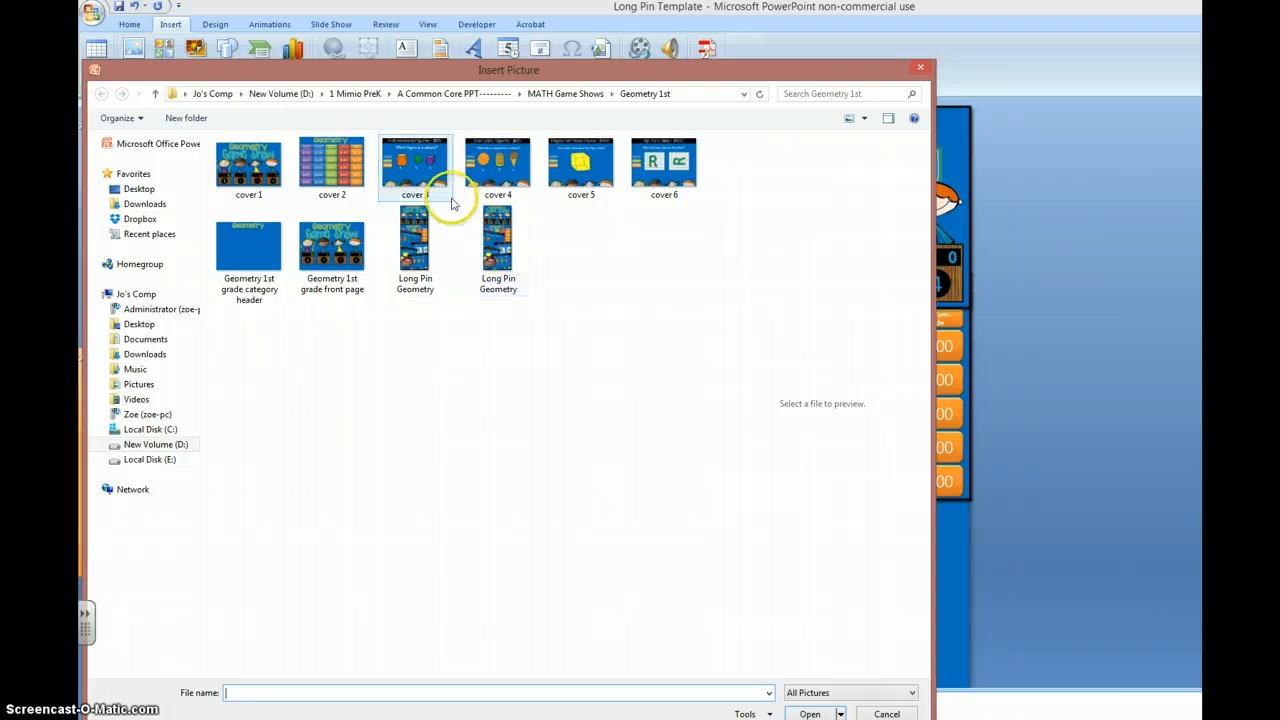
double_click(506, 164)
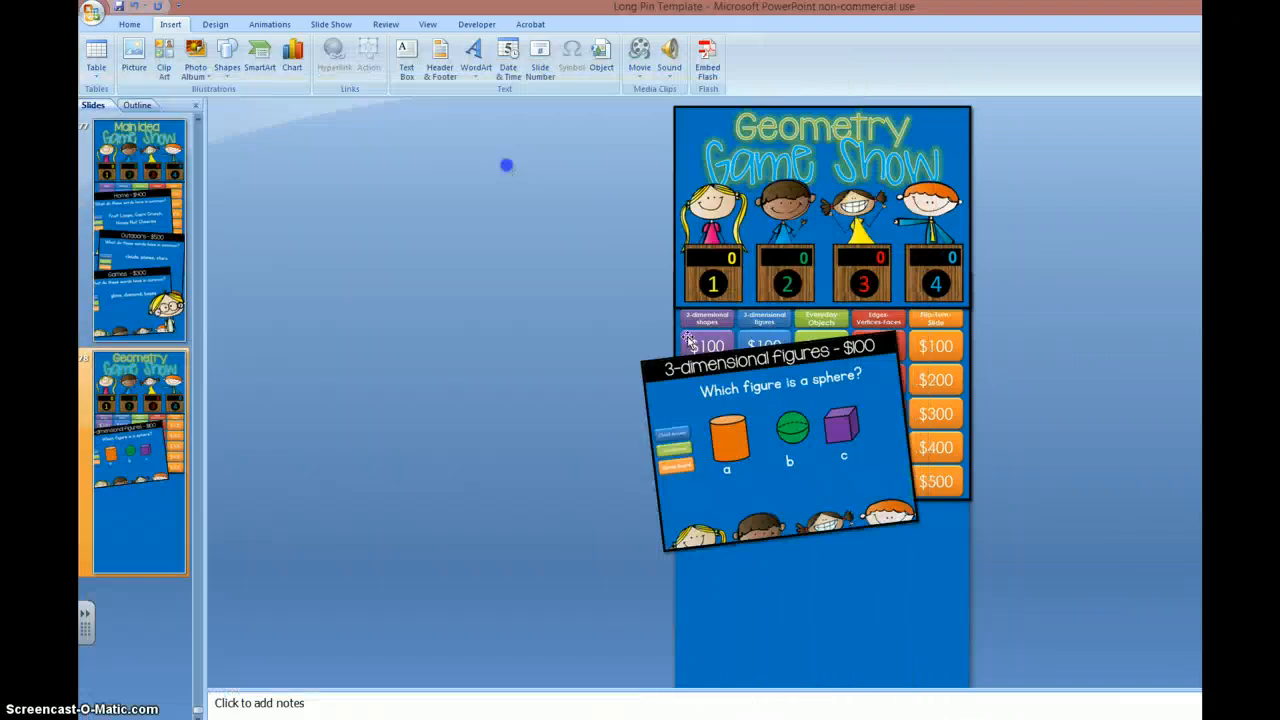
drag(842, 434, 843, 495)
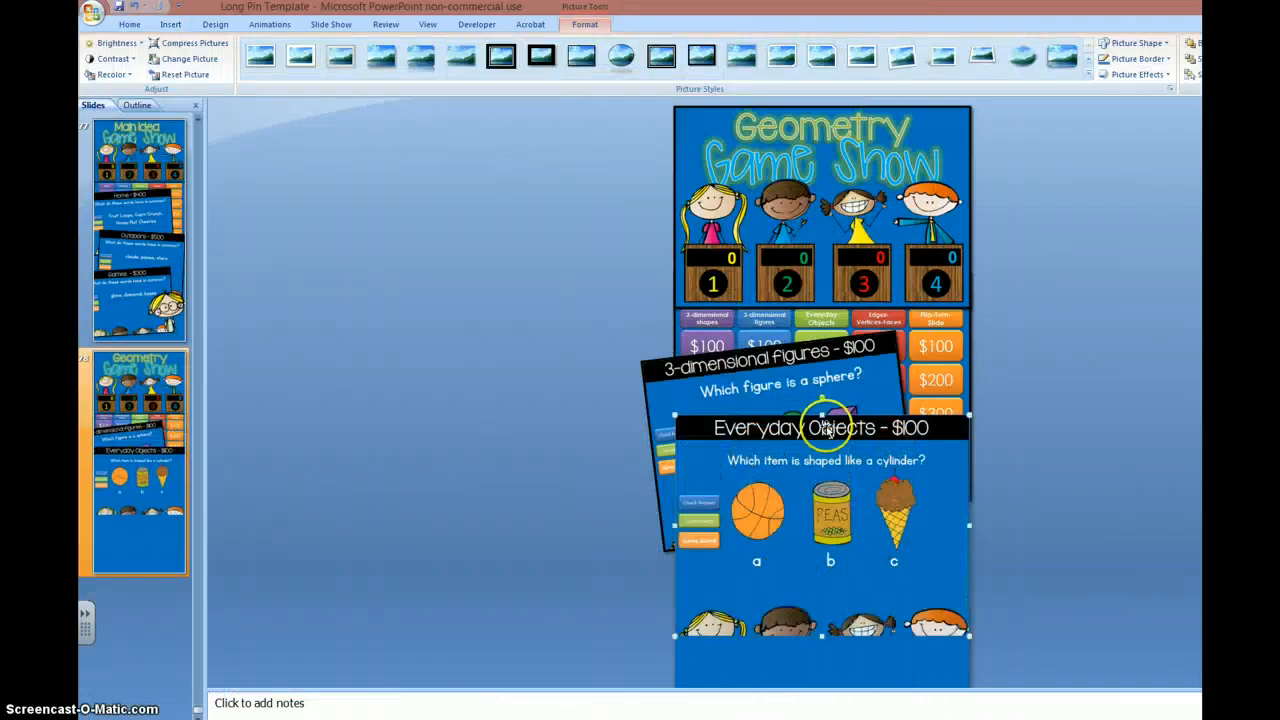
click(582, 68)
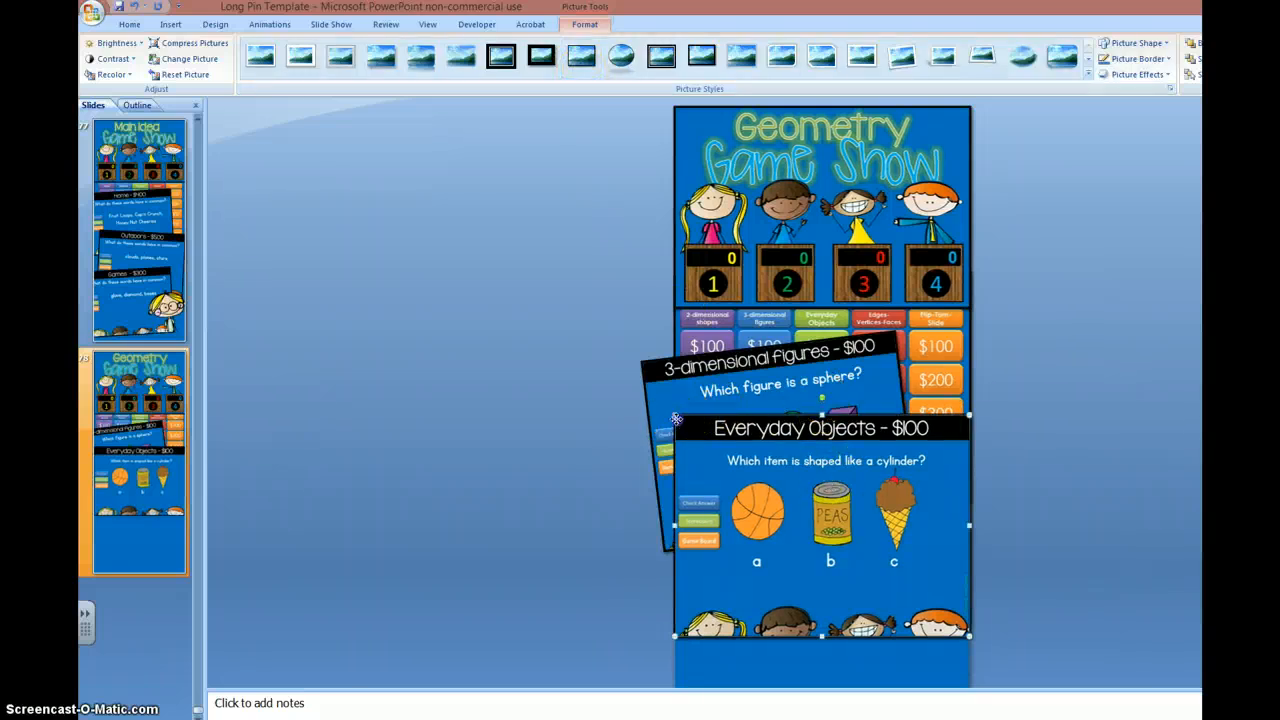
Step: Shrink the cylinder question picture, tilt it slightly clockwise, and place it below the sphere question, slightly overhanging the slide's right edge
drag(674, 414, 692, 428)
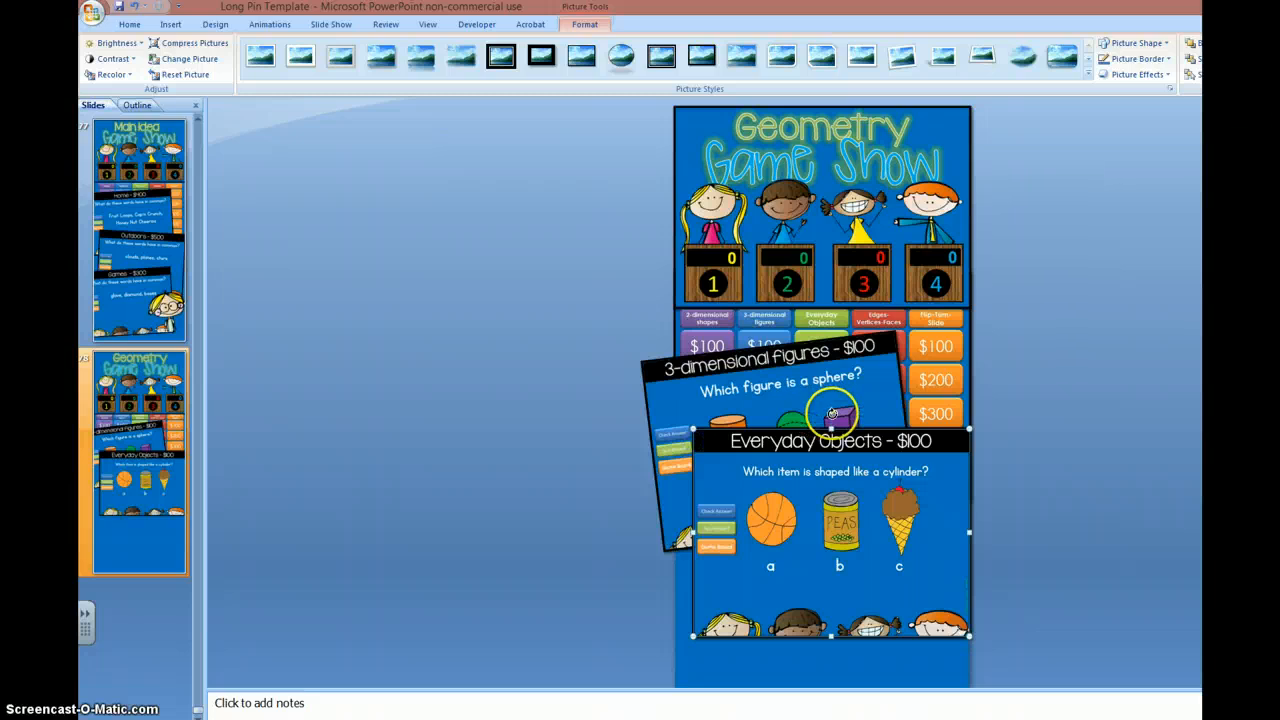
drag(845, 424, 862, 426)
drag(841, 506, 797, 533)
scroll(1040, 476, down, 1)
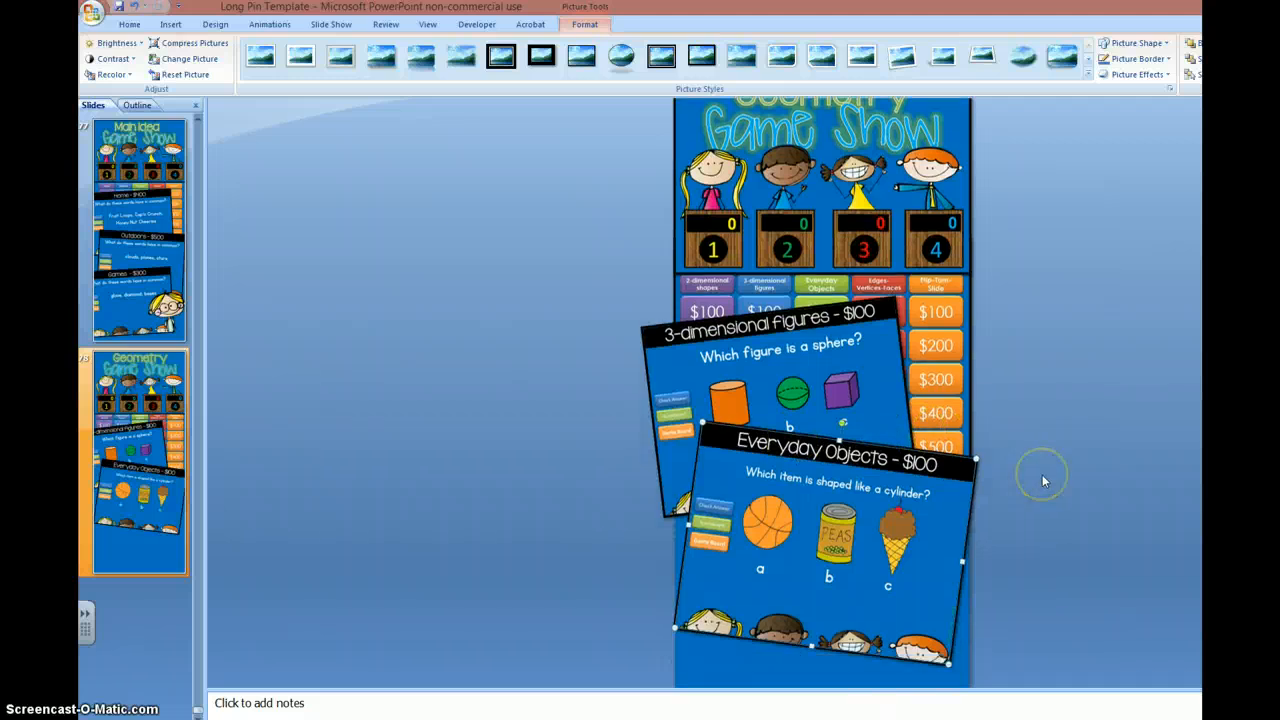
scroll(1042, 474, down, 3)
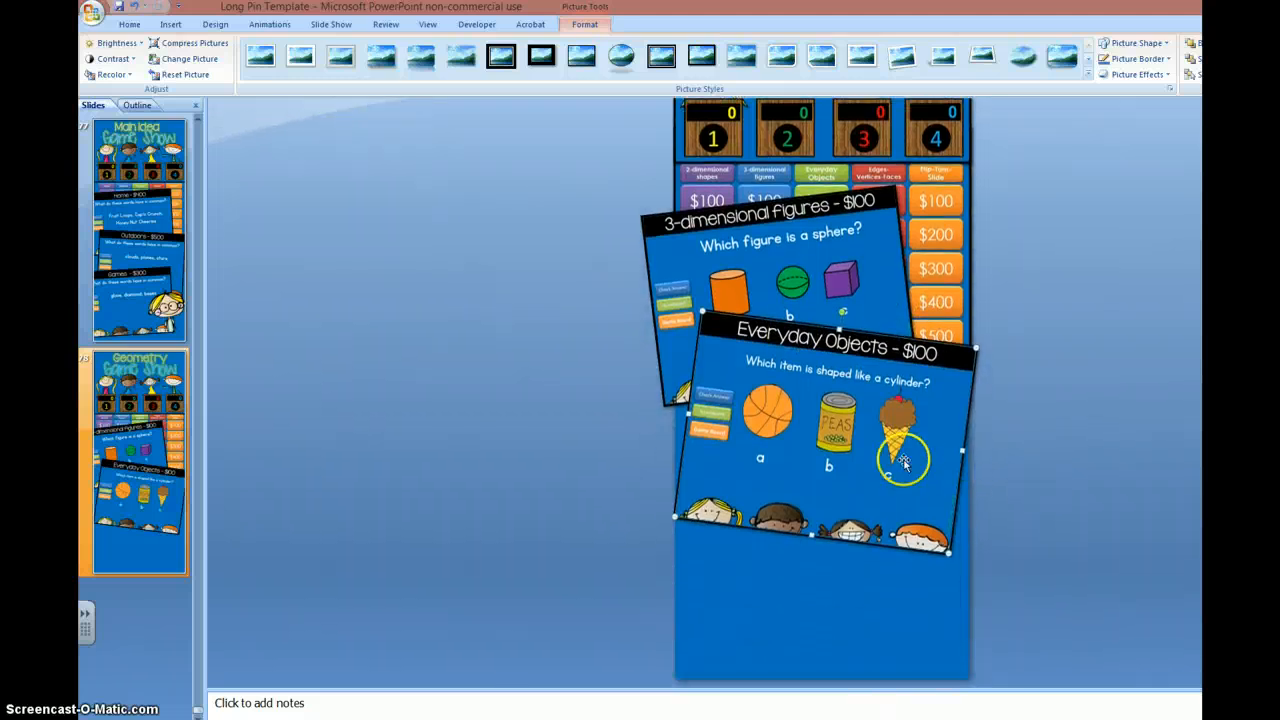
drag(903, 462, 903, 472)
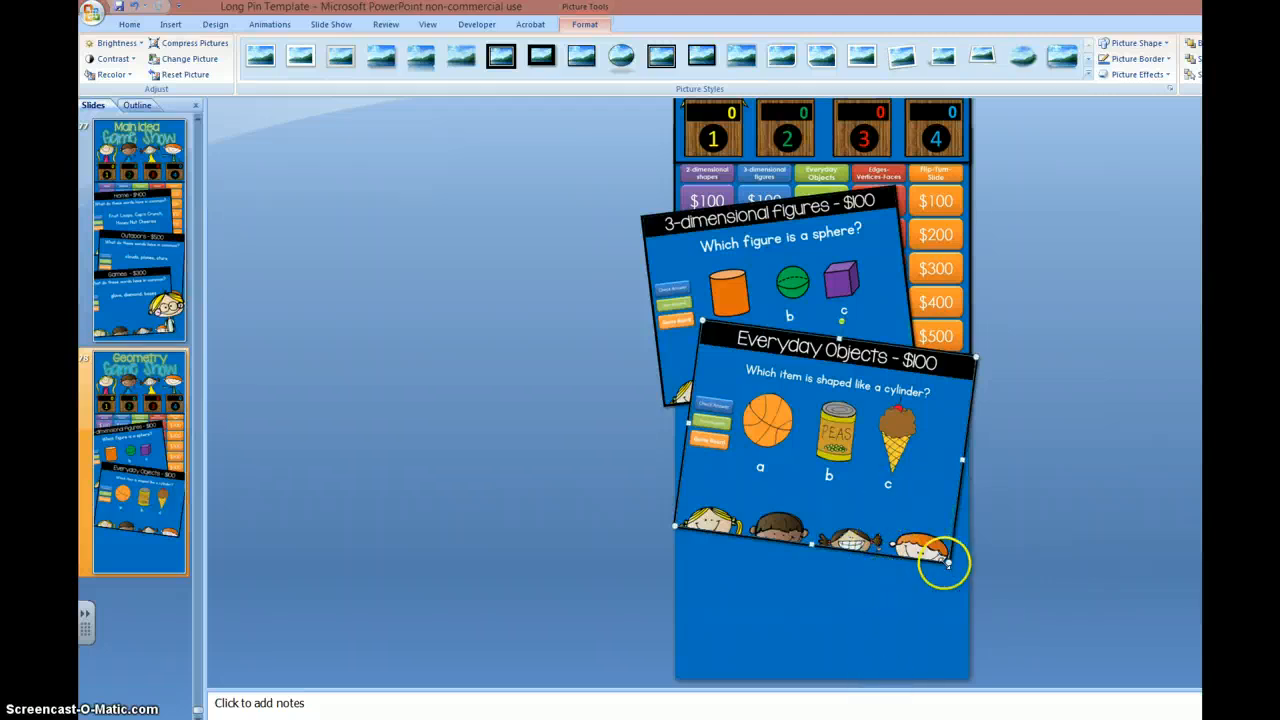
drag(944, 562, 931, 546)
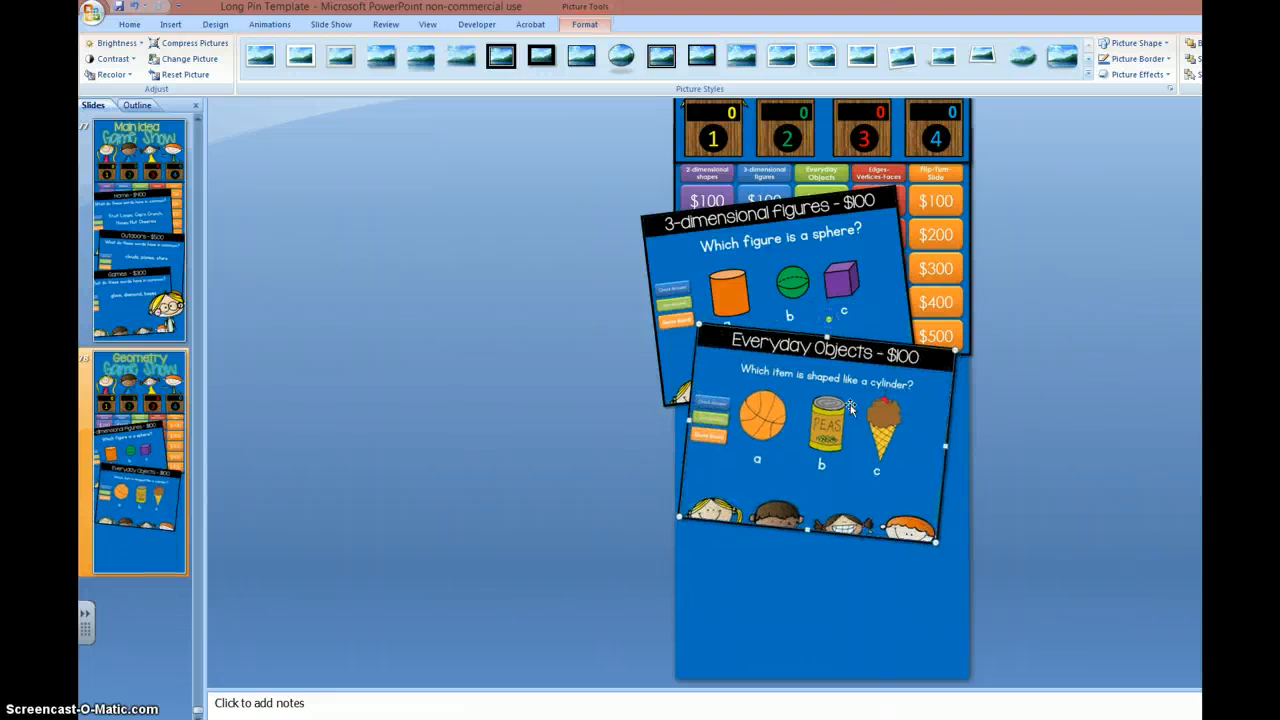
drag(852, 408, 881, 421)
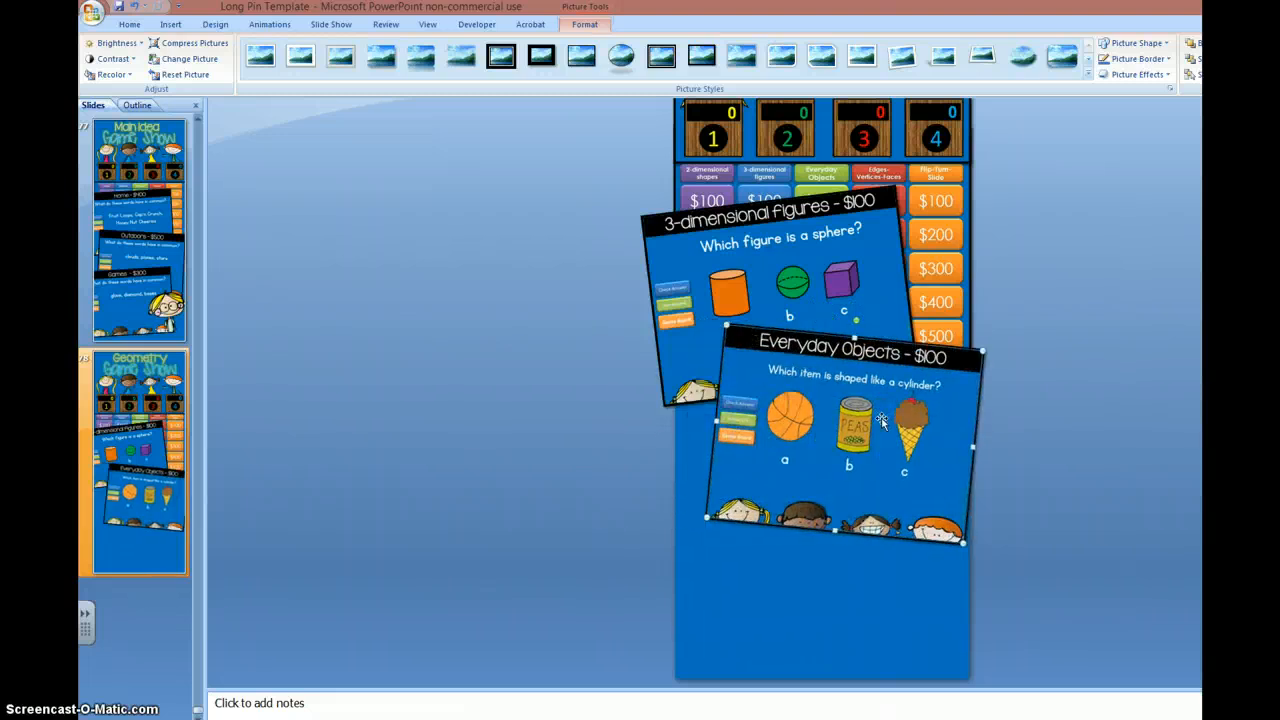
click(584, 420)
Step: Insert the cover 6 picture, move it over the lower left of the cylinder question, and frame it in thin black
click(170, 24)
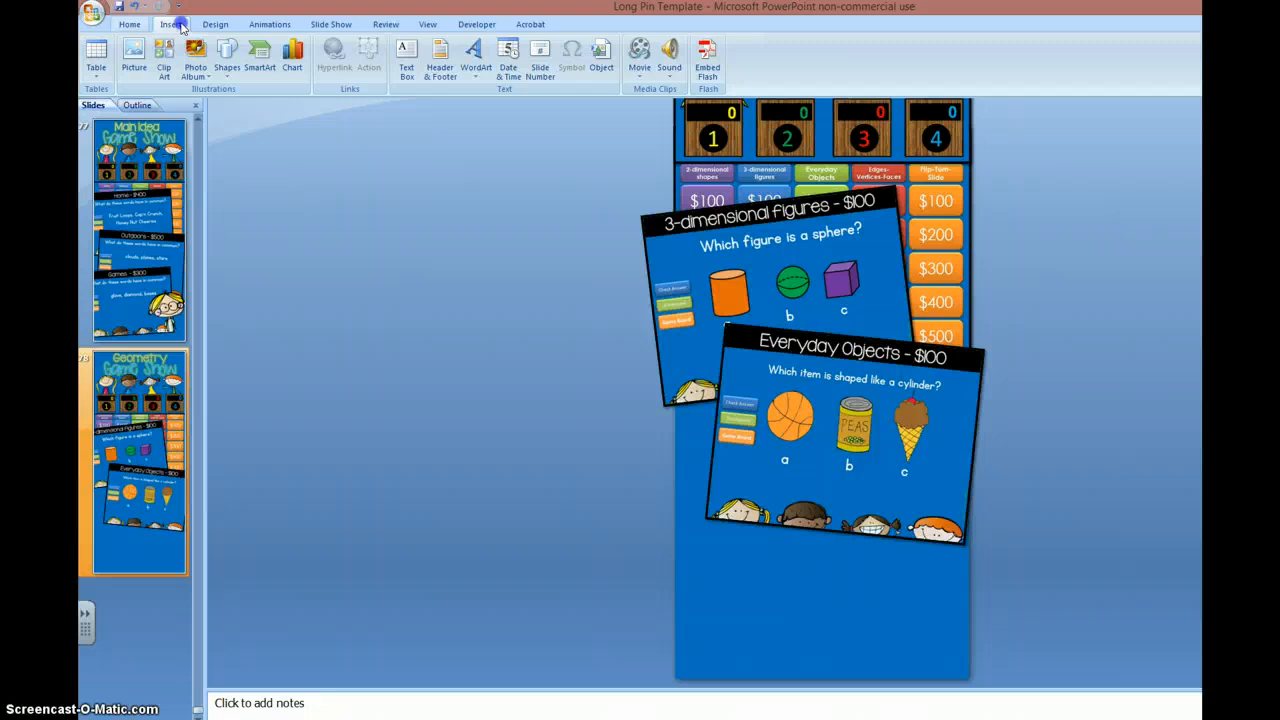
click(130, 57)
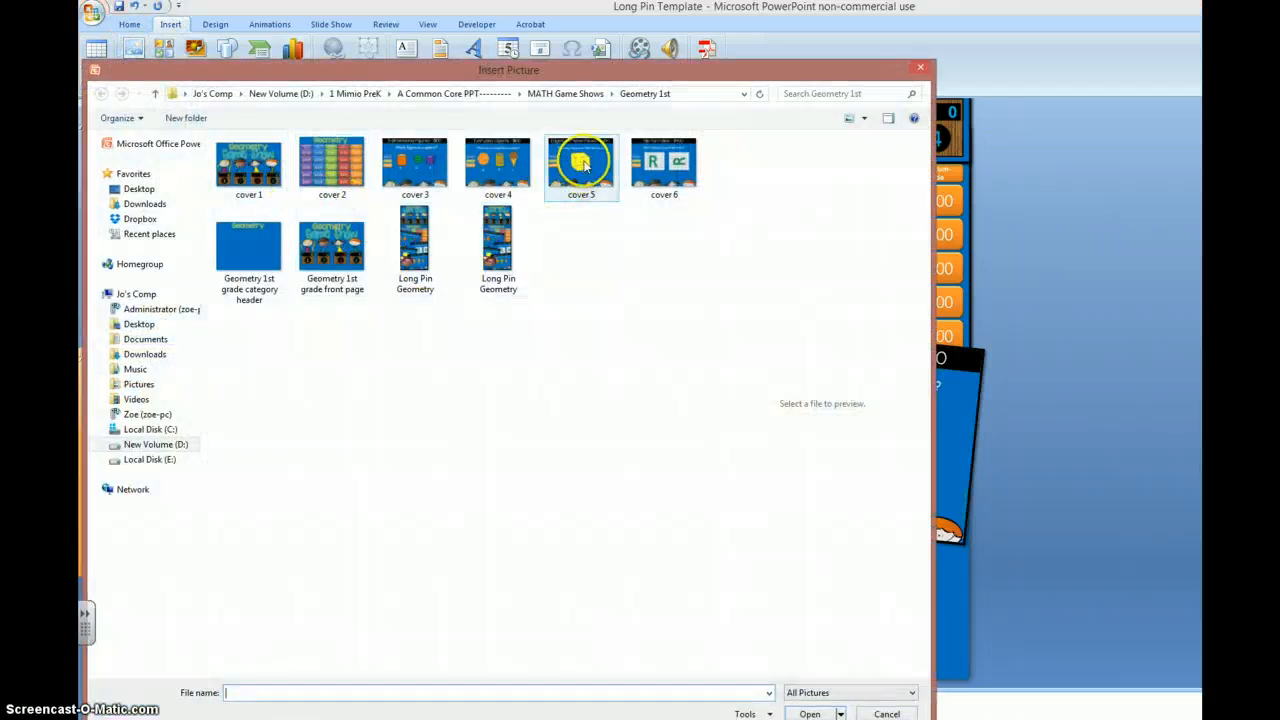
click(660, 170)
double_click(660, 170)
drag(808, 293, 708, 451)
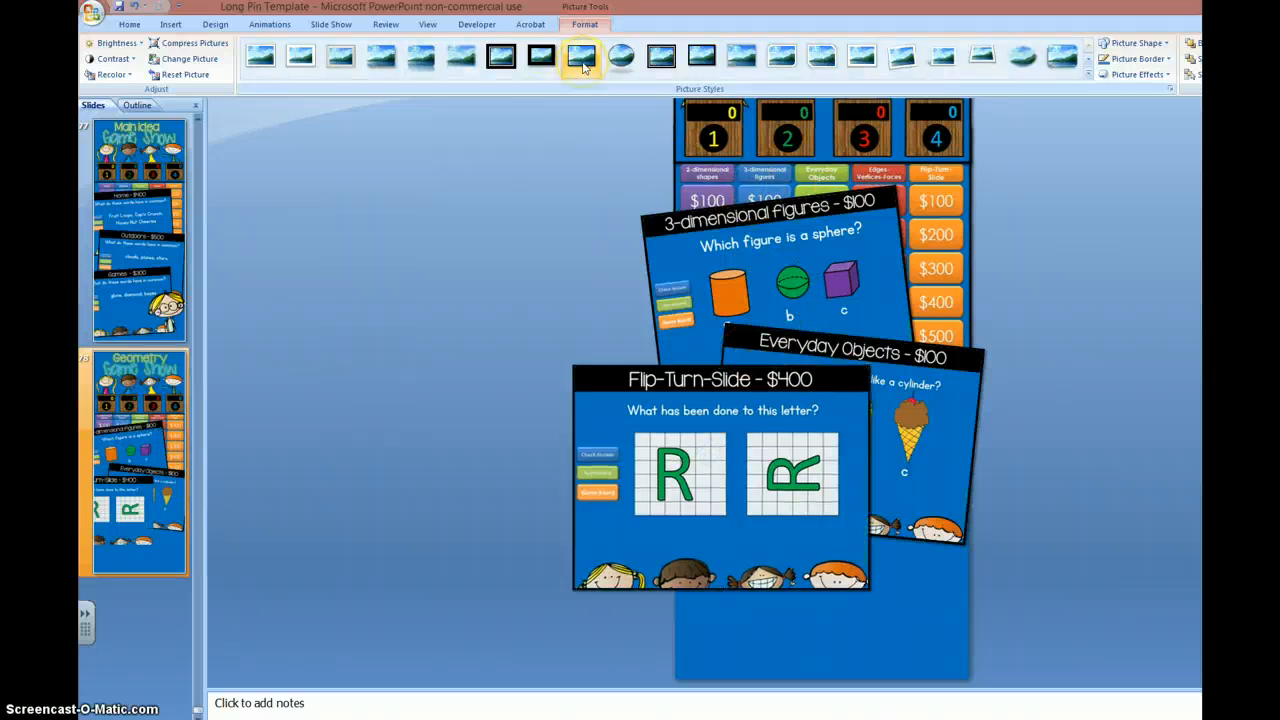
Step: Tilt the Flip-Turn-Slide picture slightly counterclockwise, shrink it, and fit it at the slide's bottom, slightly overhanging the left edge
drag(693, 368, 763, 397)
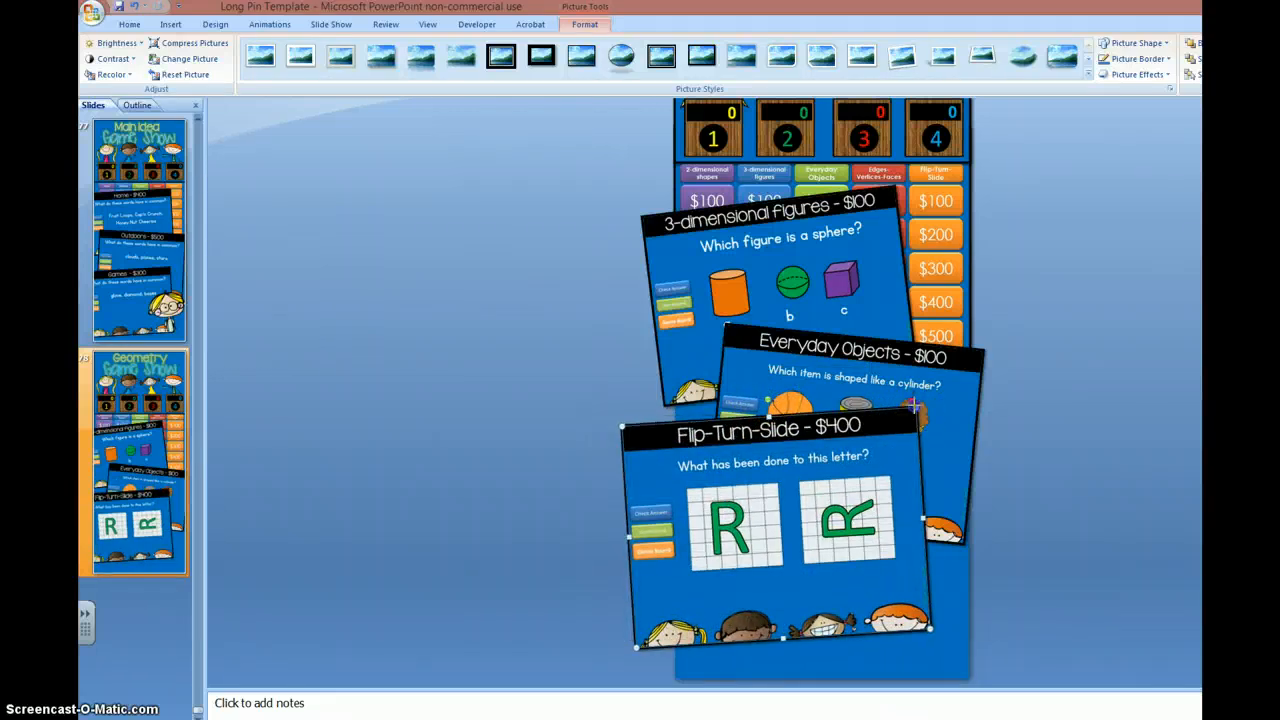
drag(914, 405, 890, 452)
drag(856, 518, 908, 554)
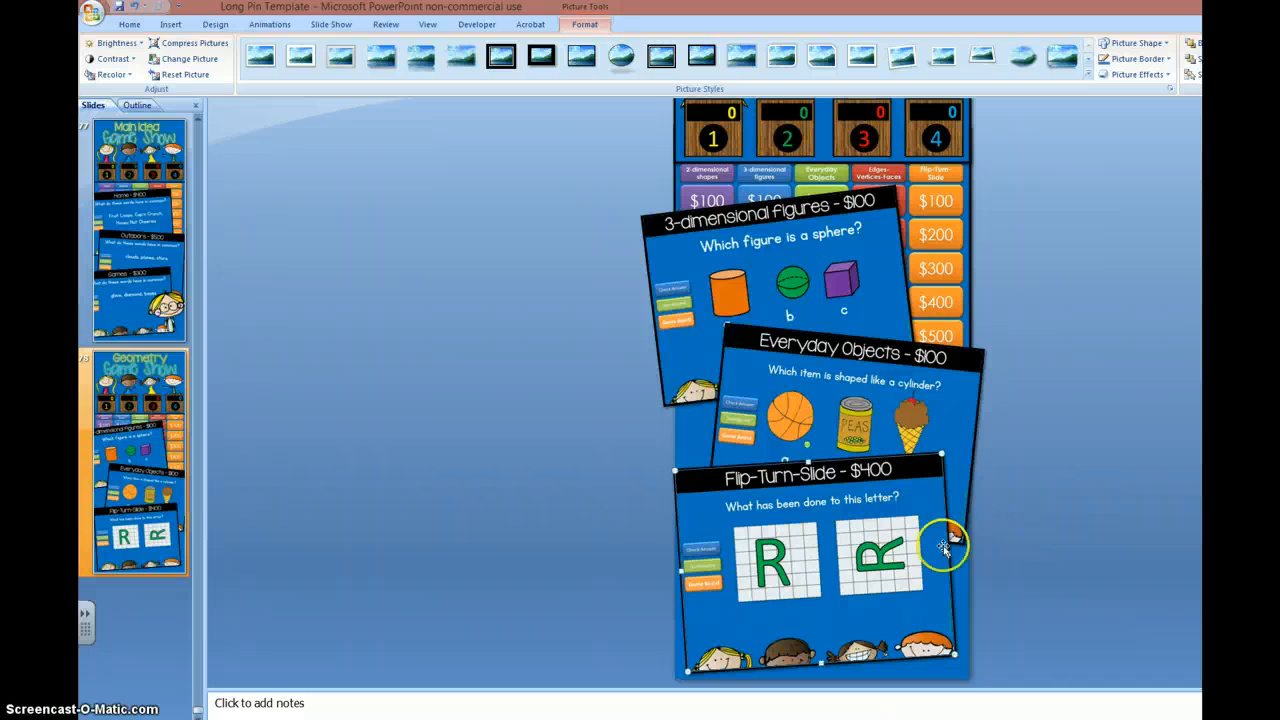
drag(674, 469, 665, 463)
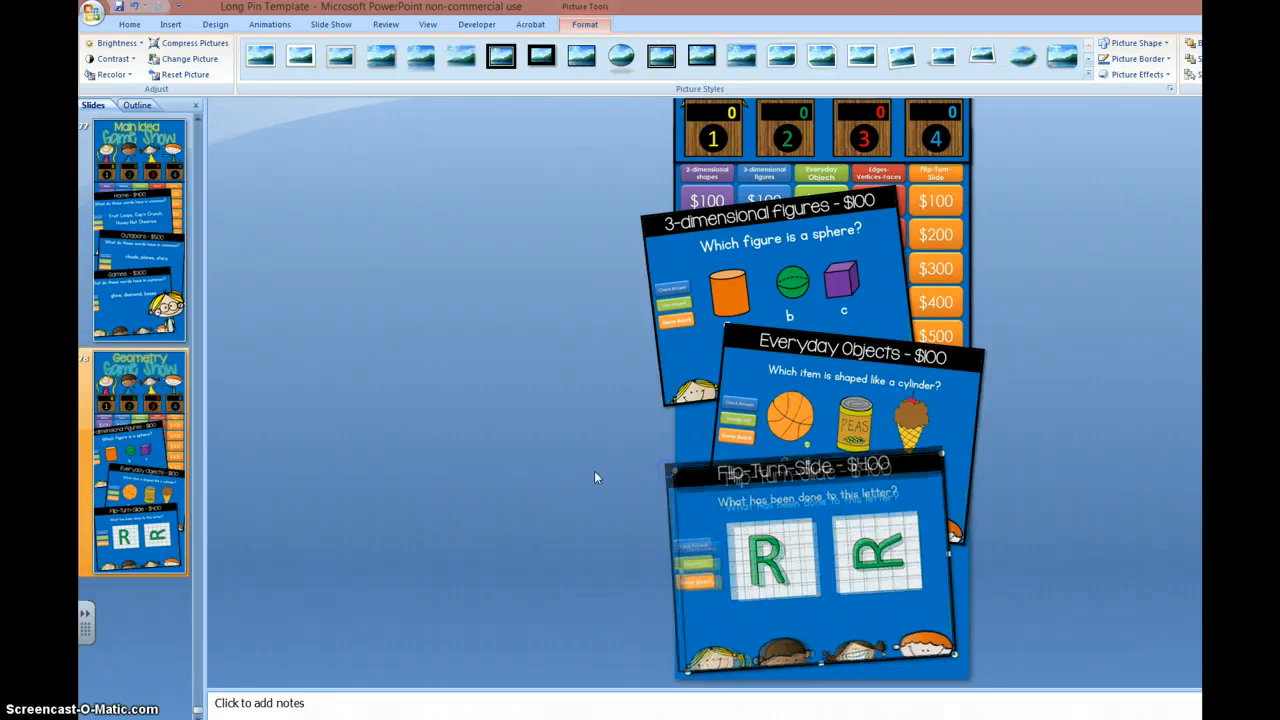
click(594, 470)
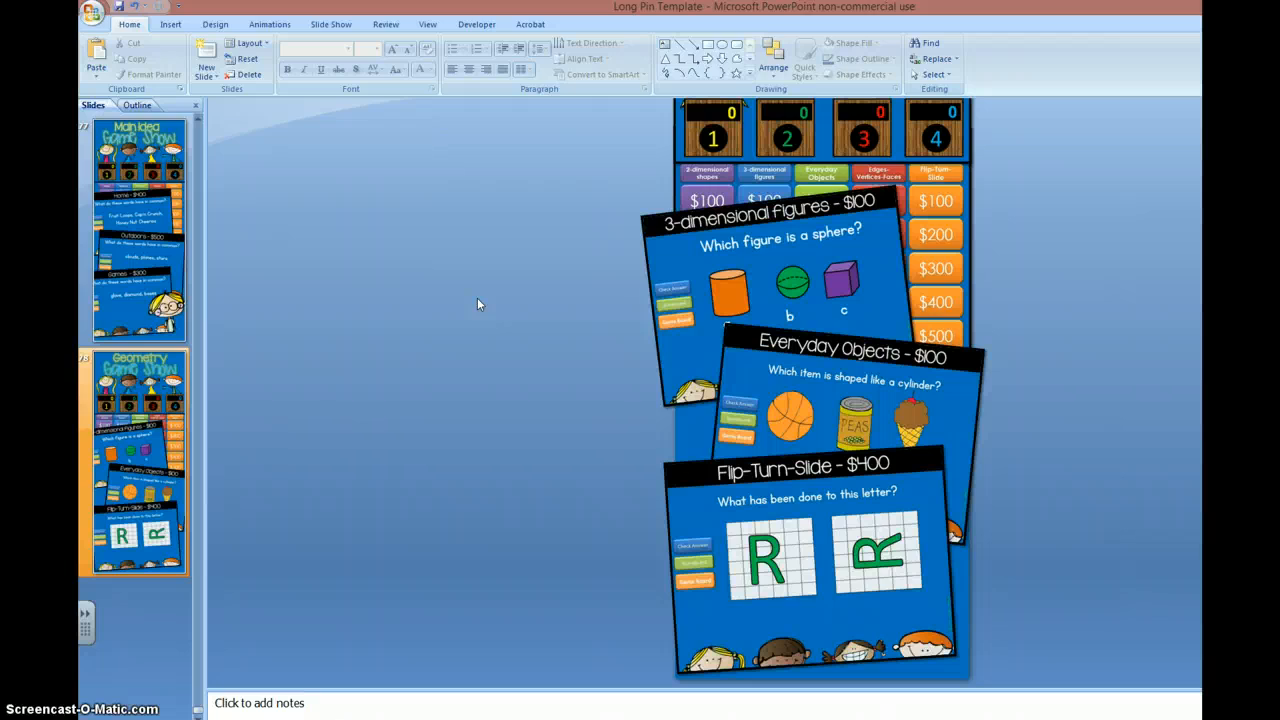
Step: Insert the 100 Kids Evi clip art from the 100 Scrappy Kids folder inside A From the Pond hamburger
click(168, 25)
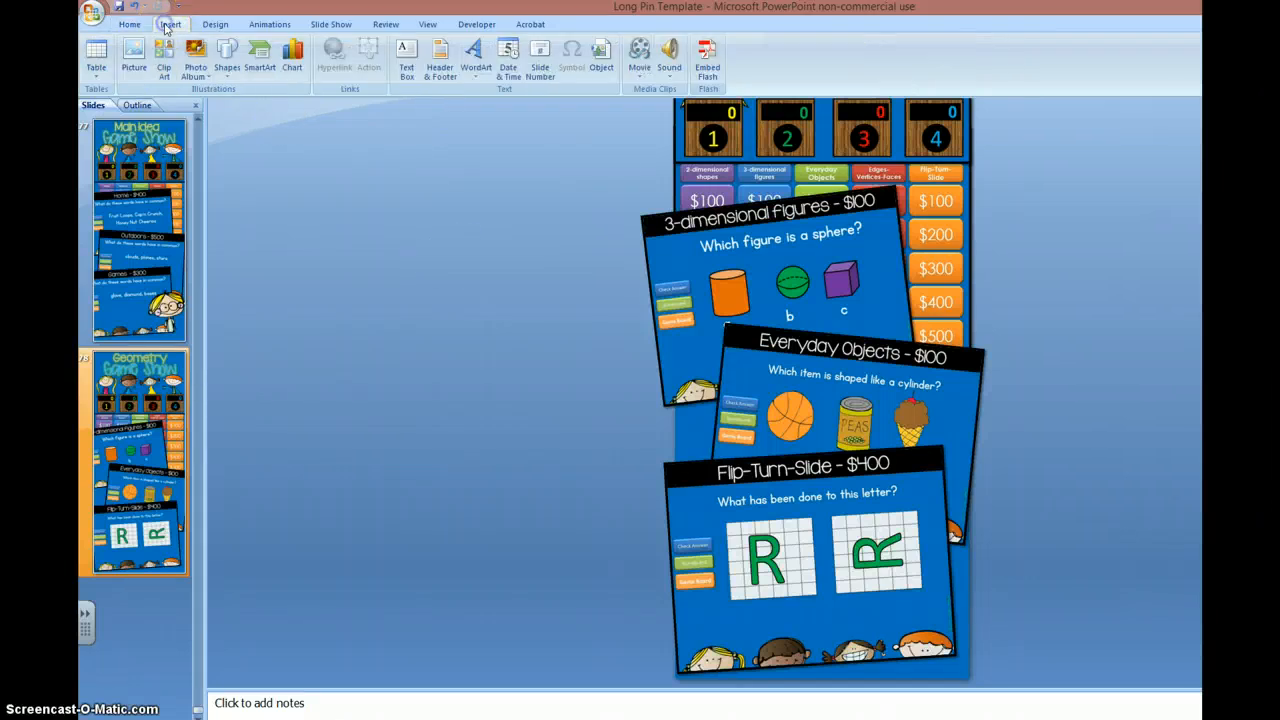
click(132, 50)
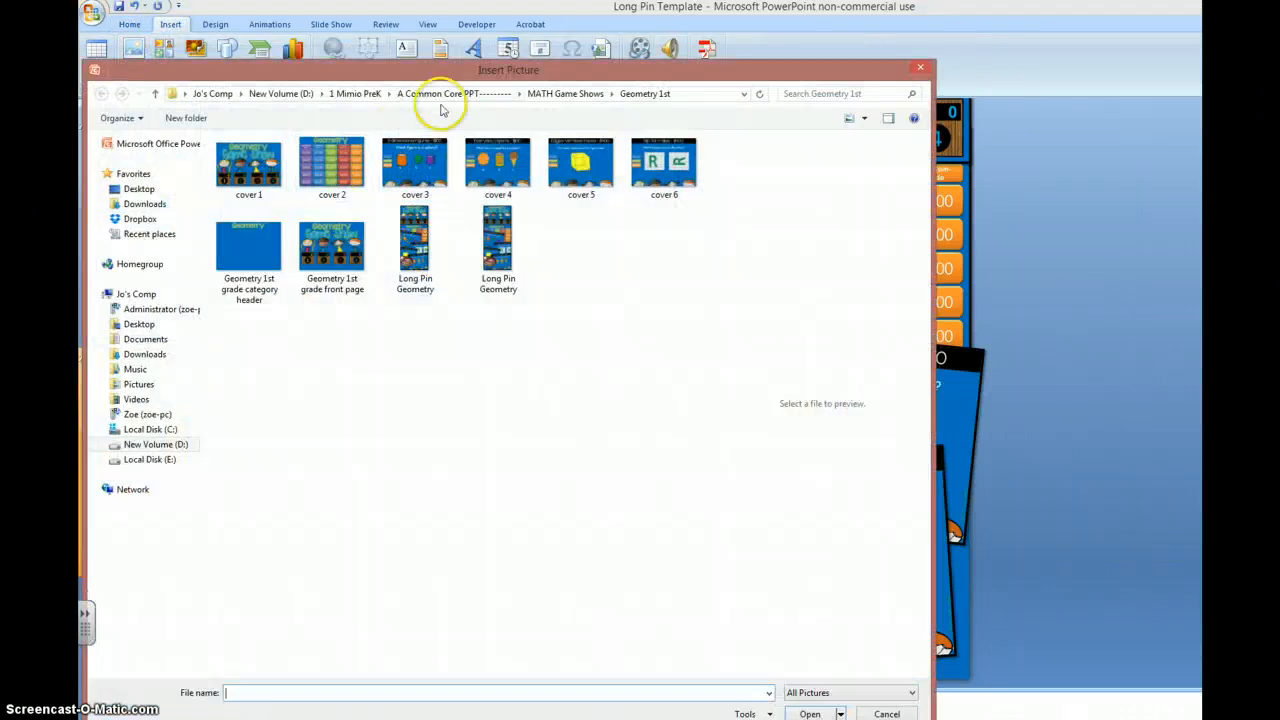
click(363, 95)
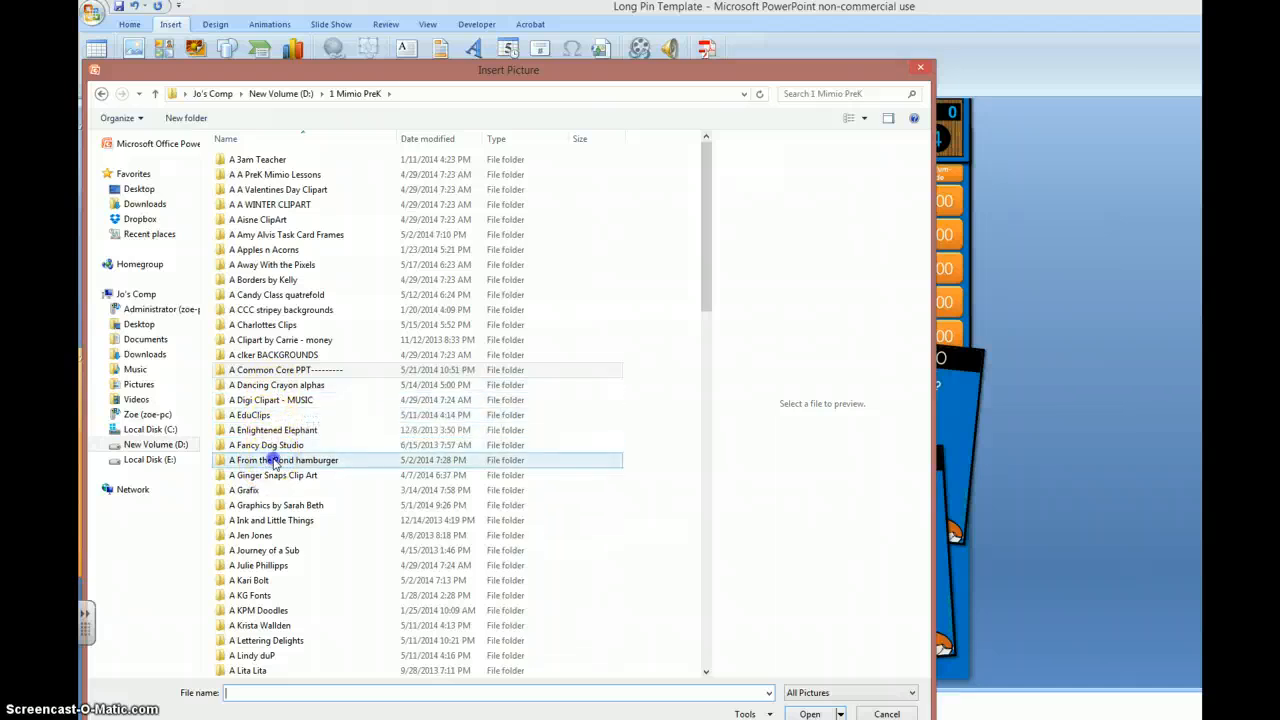
double_click(273, 462)
double_click(249, 162)
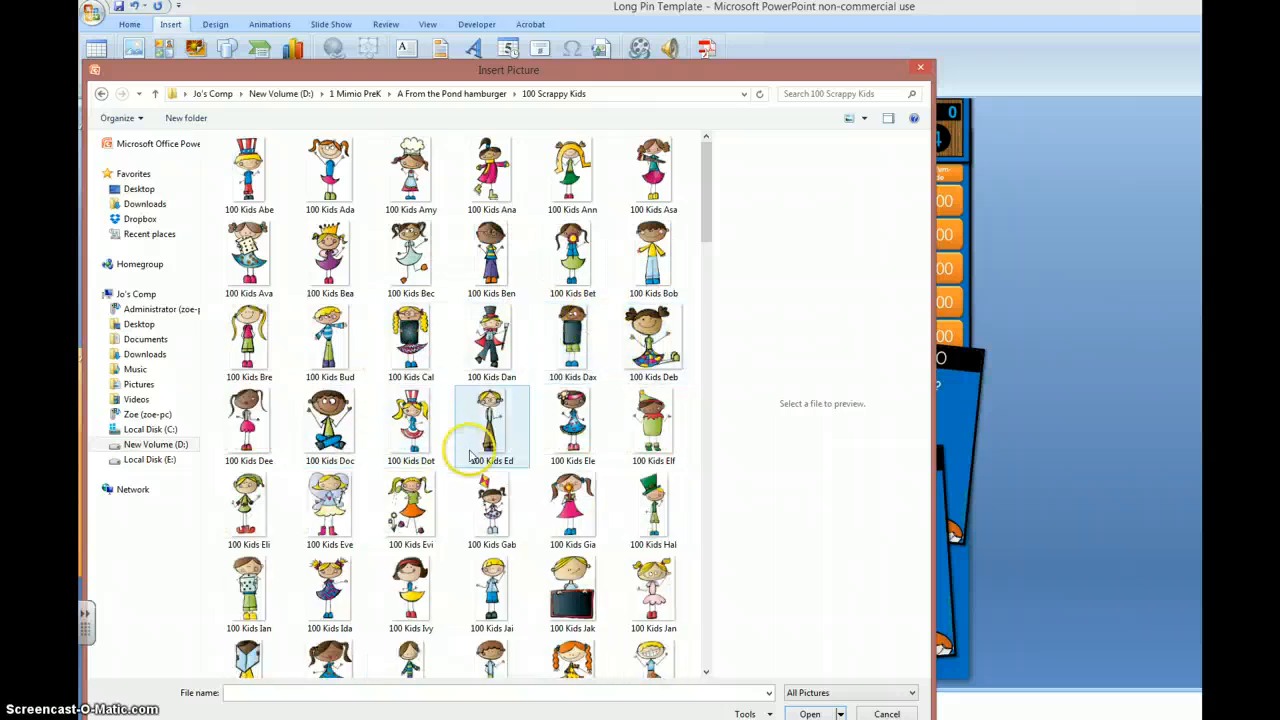
double_click(404, 506)
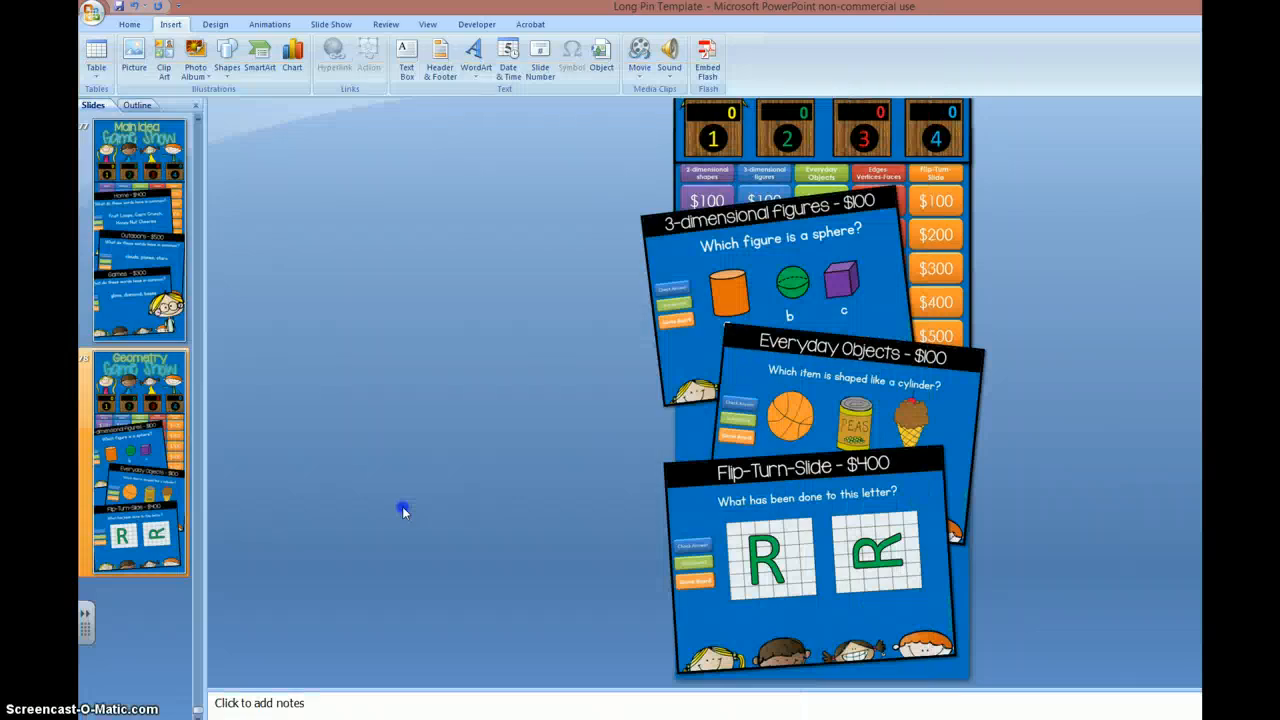
Step: Tilt the pigtailed girl clip art slightly counterclockwise and place it over the slide's lower right corner, overhanging the right edge
drag(828, 244, 928, 622)
drag(925, 498, 1010, 580)
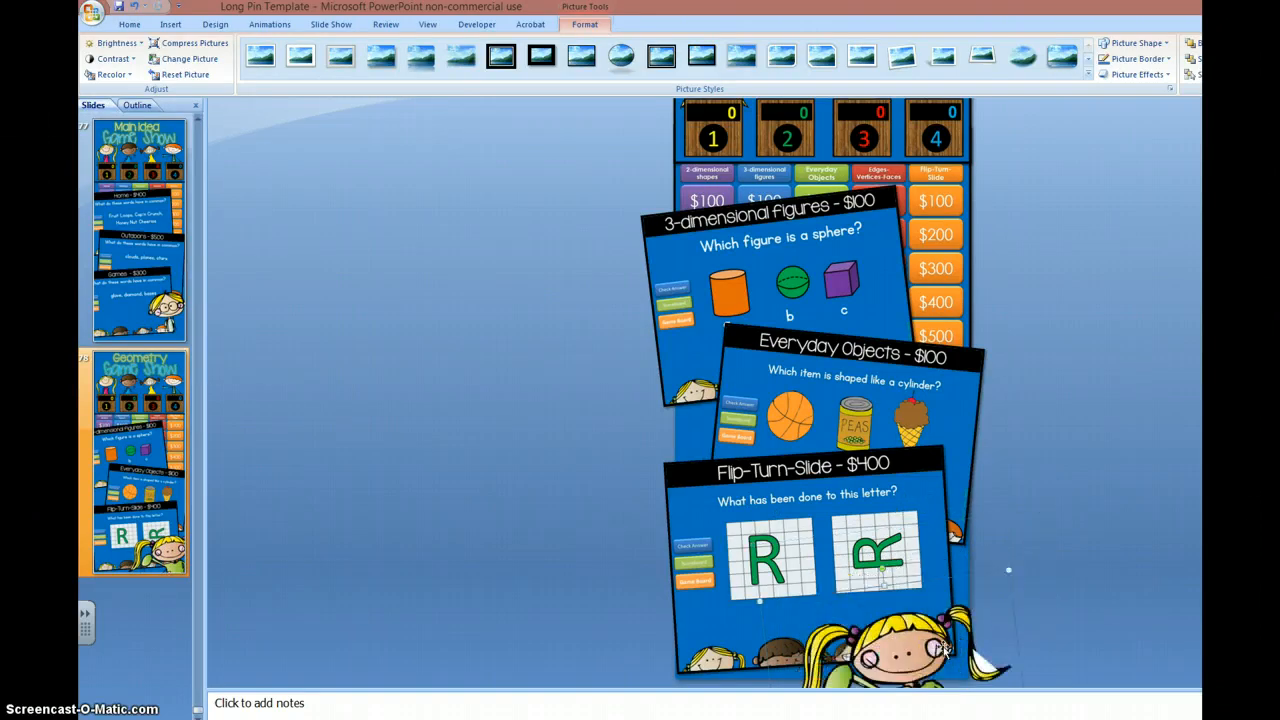
drag(937, 650, 965, 598)
drag(910, 521, 904, 521)
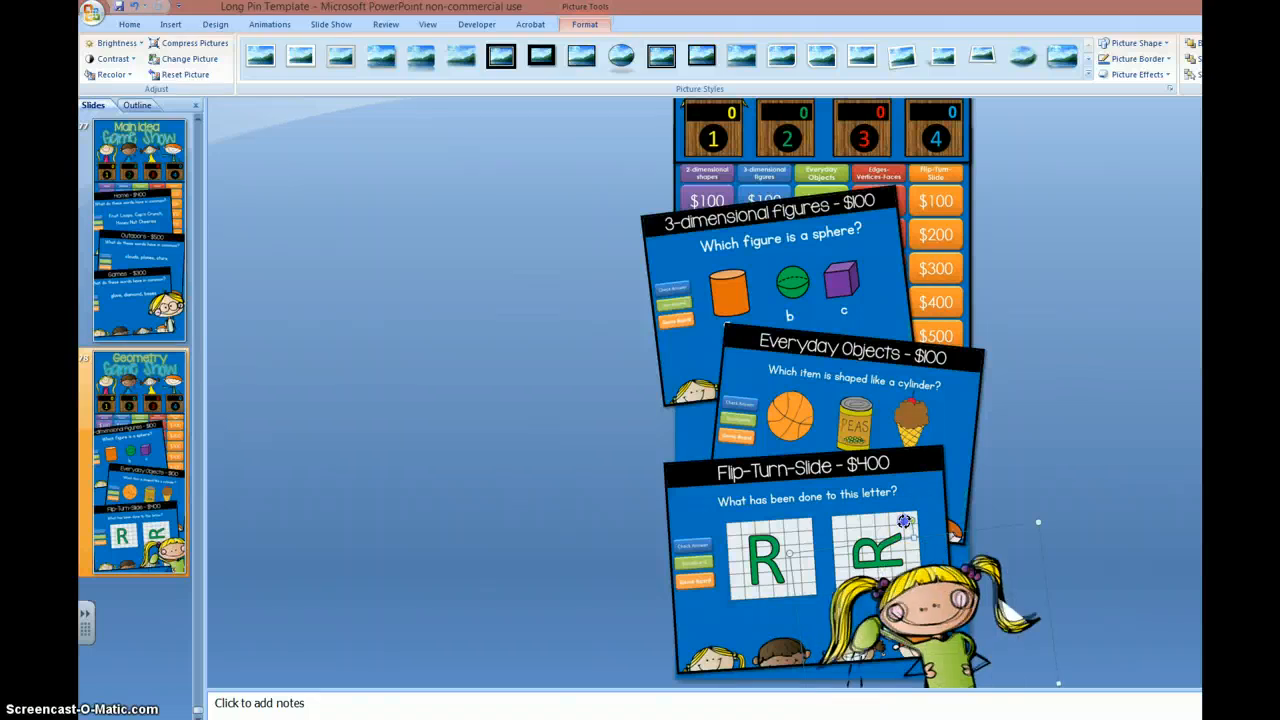
drag(918, 632, 909, 631)
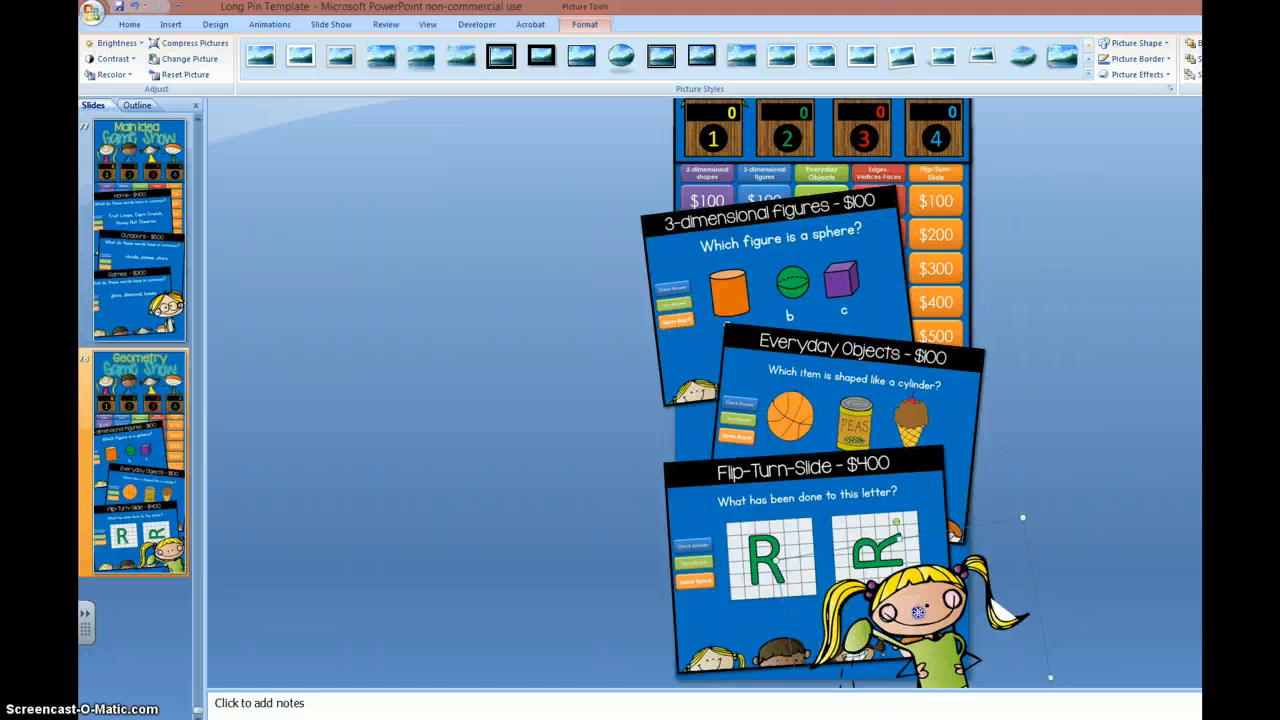
drag(917, 616, 899, 630)
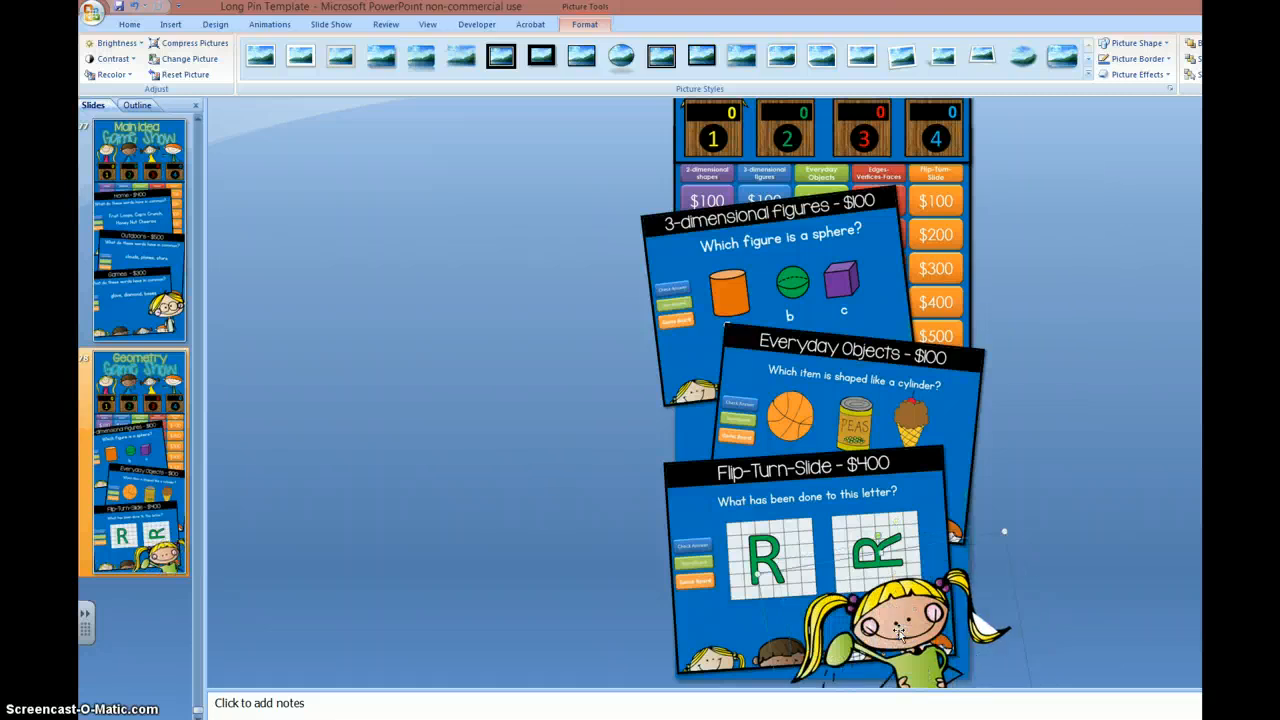
click(499, 558)
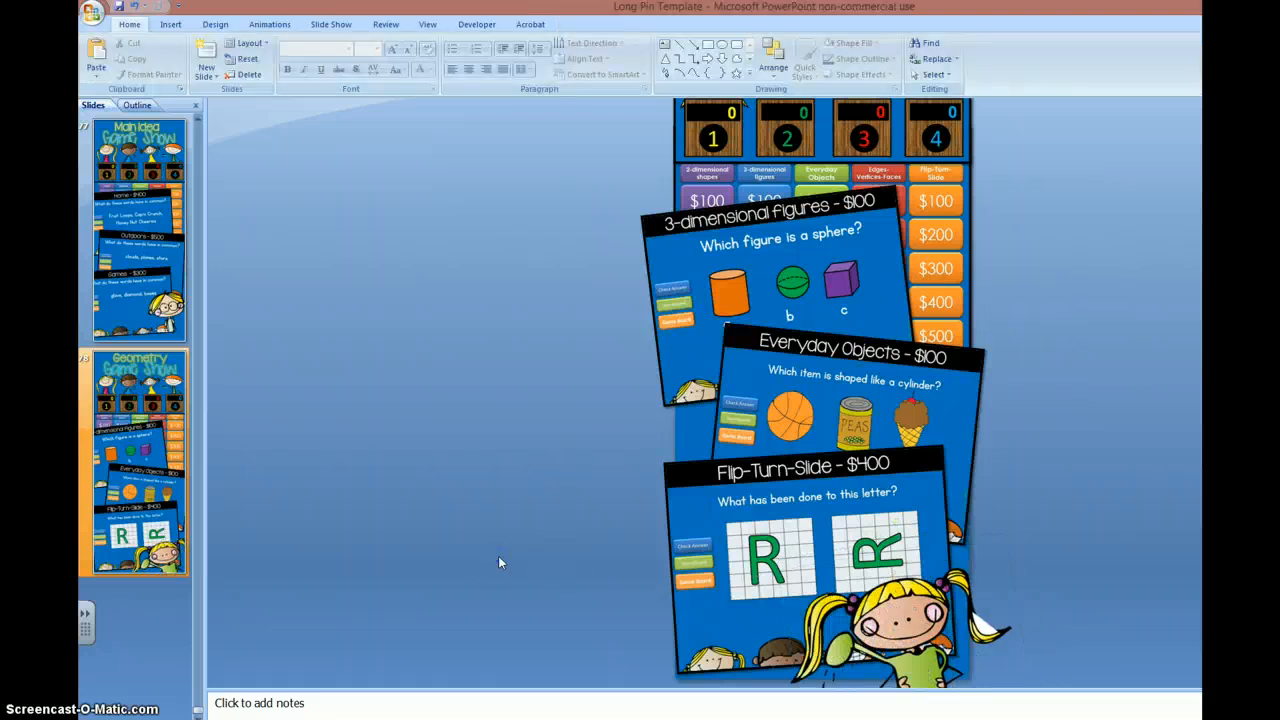
Step: Start saving a copy in another format, choosing PNG Portable Network Graphics Format as the file type
scroll(499, 558, up, 3)
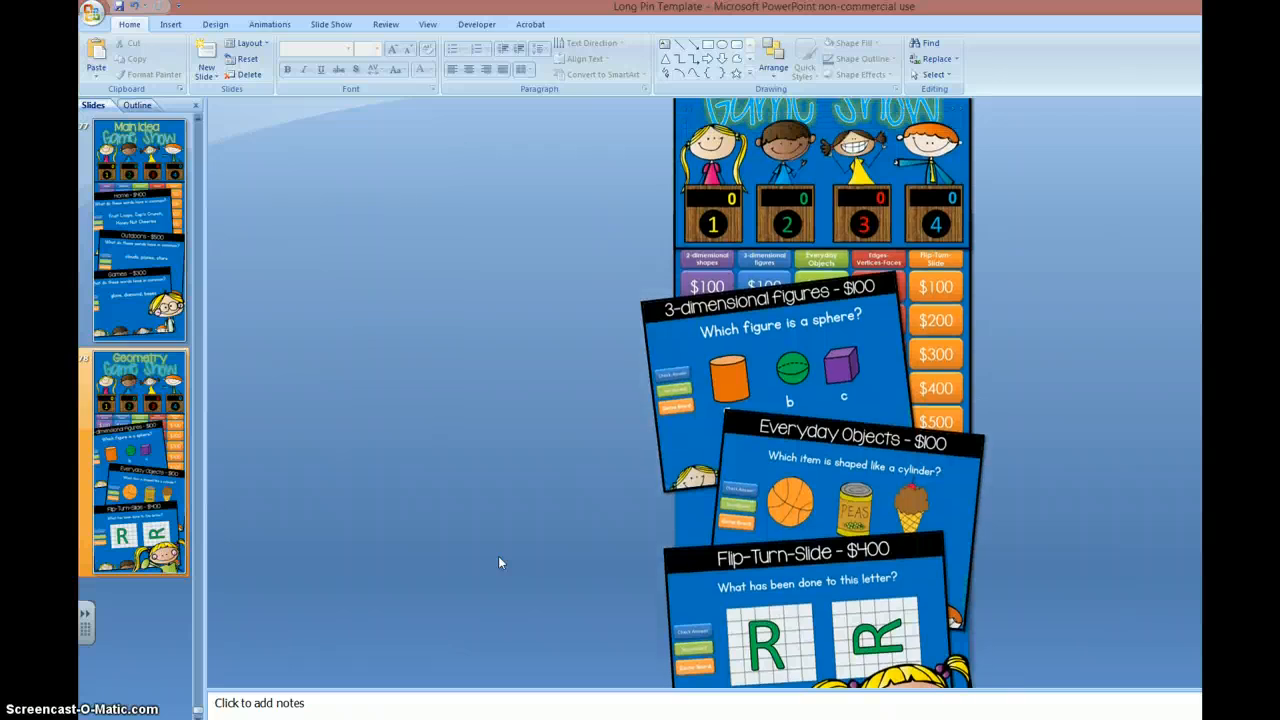
scroll(498, 563, up, 1)
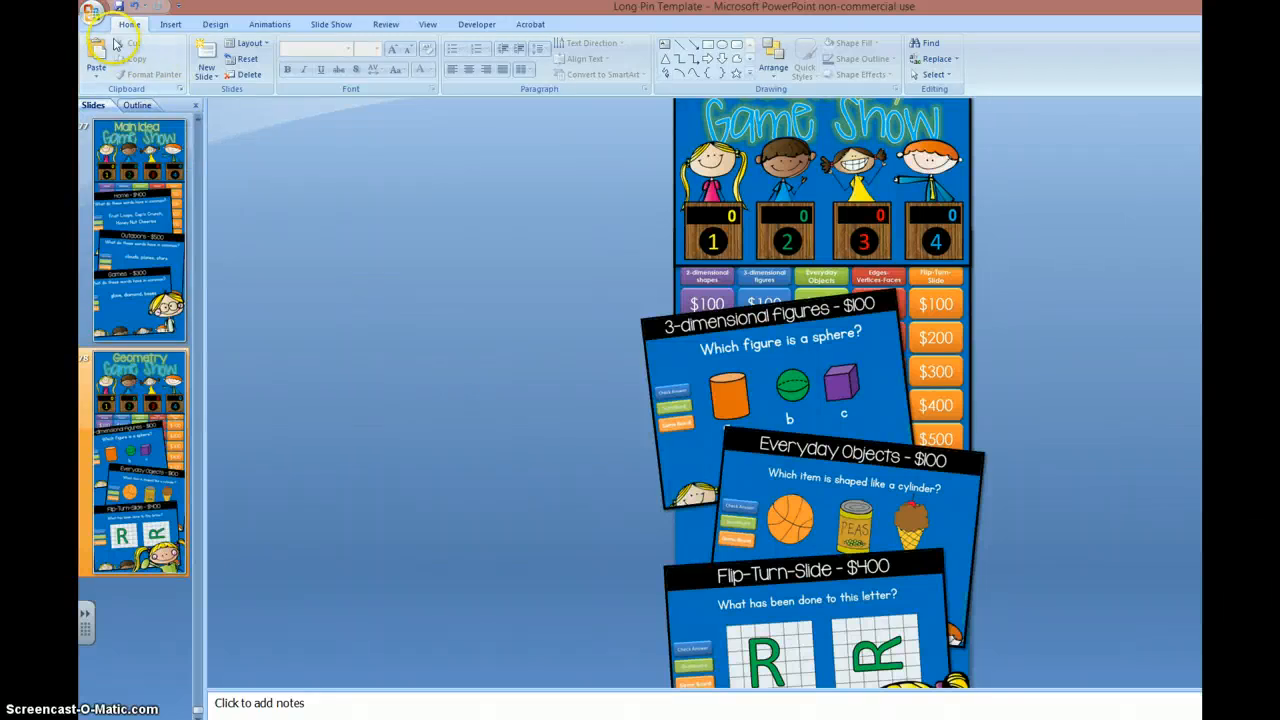
click(92, 13)
mouse_move(100, 140)
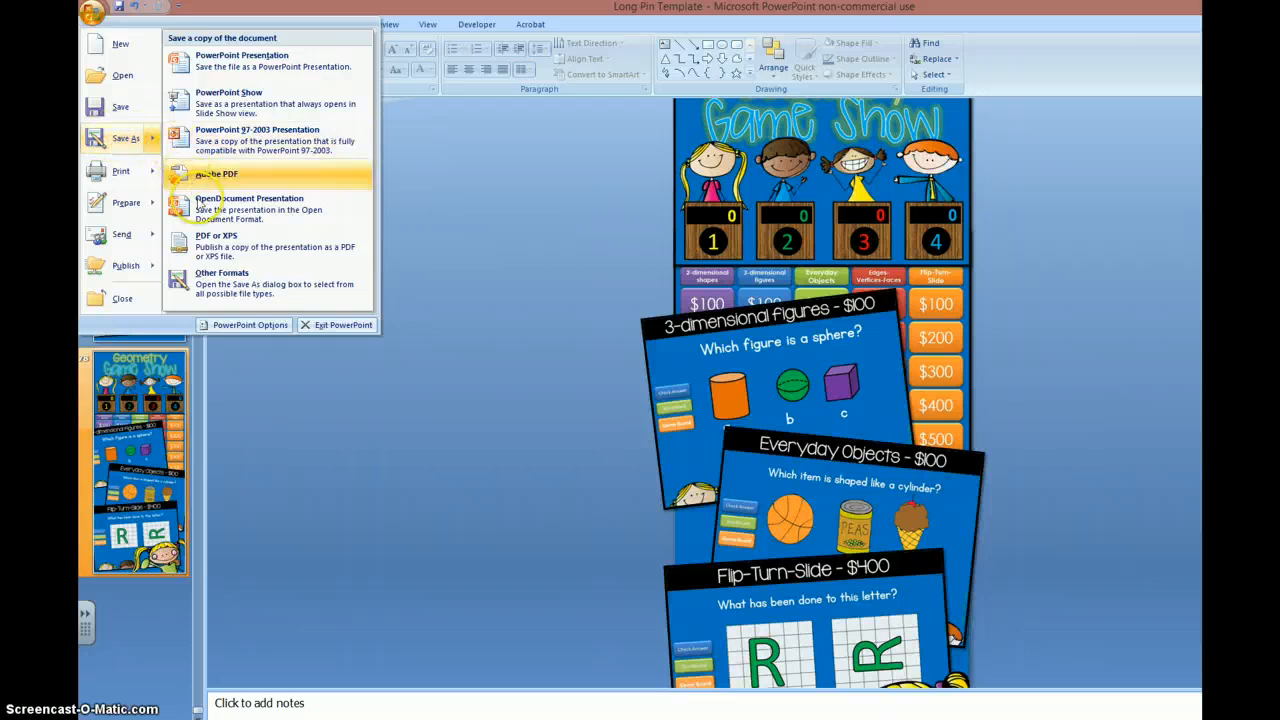
click(213, 285)
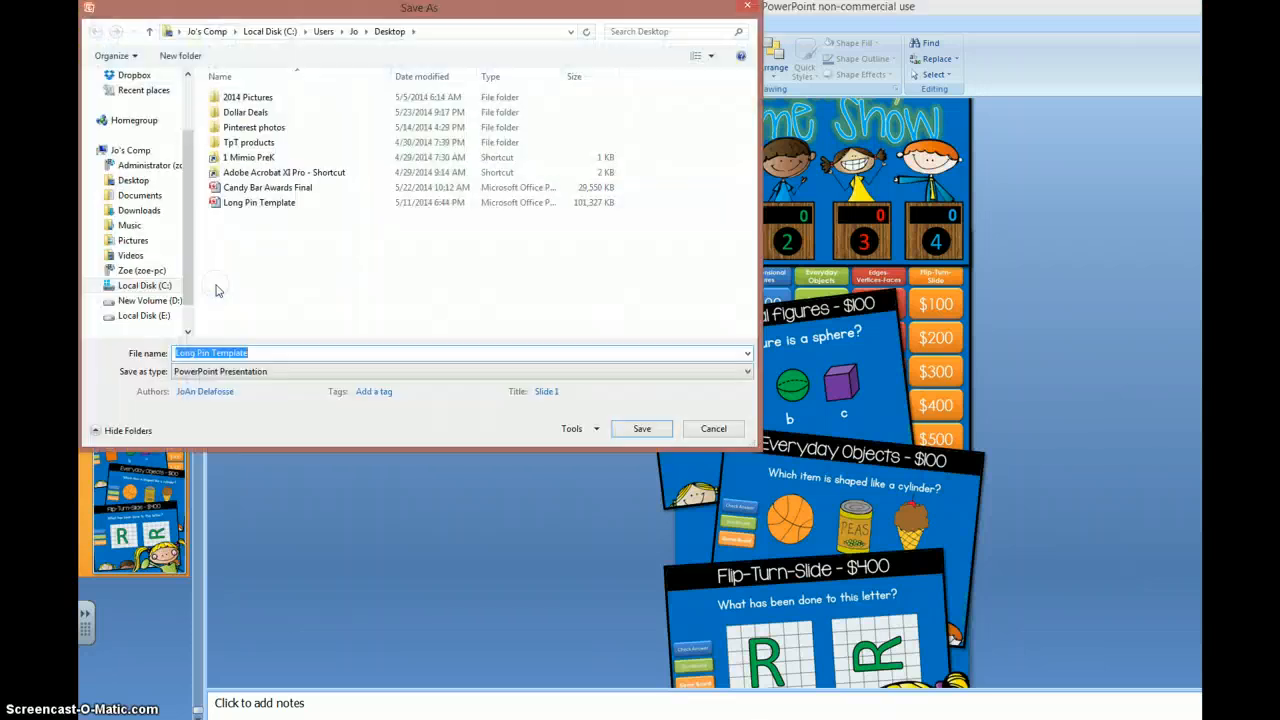
click(241, 372)
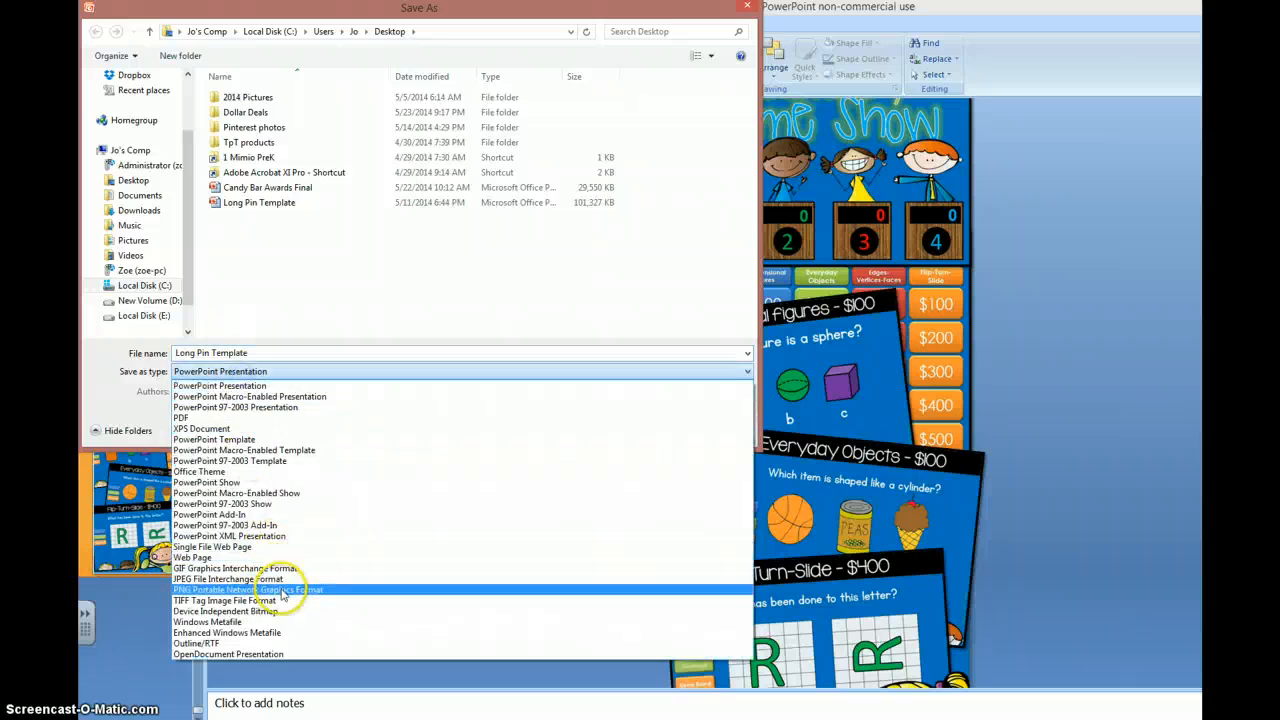
click(283, 590)
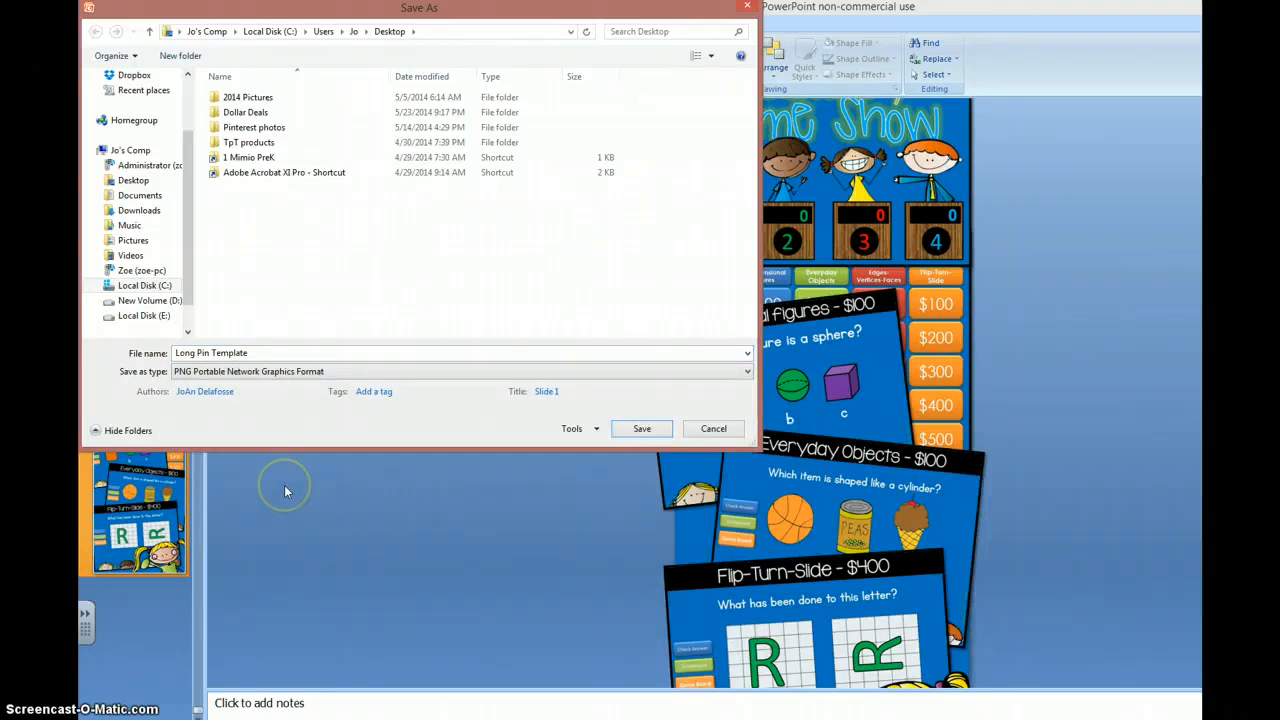
Step: Set the save location to the Geometry 1st folder, under 1 Mimio PreK, A Common Core PPT, MATH Game Shows
double_click(248, 157)
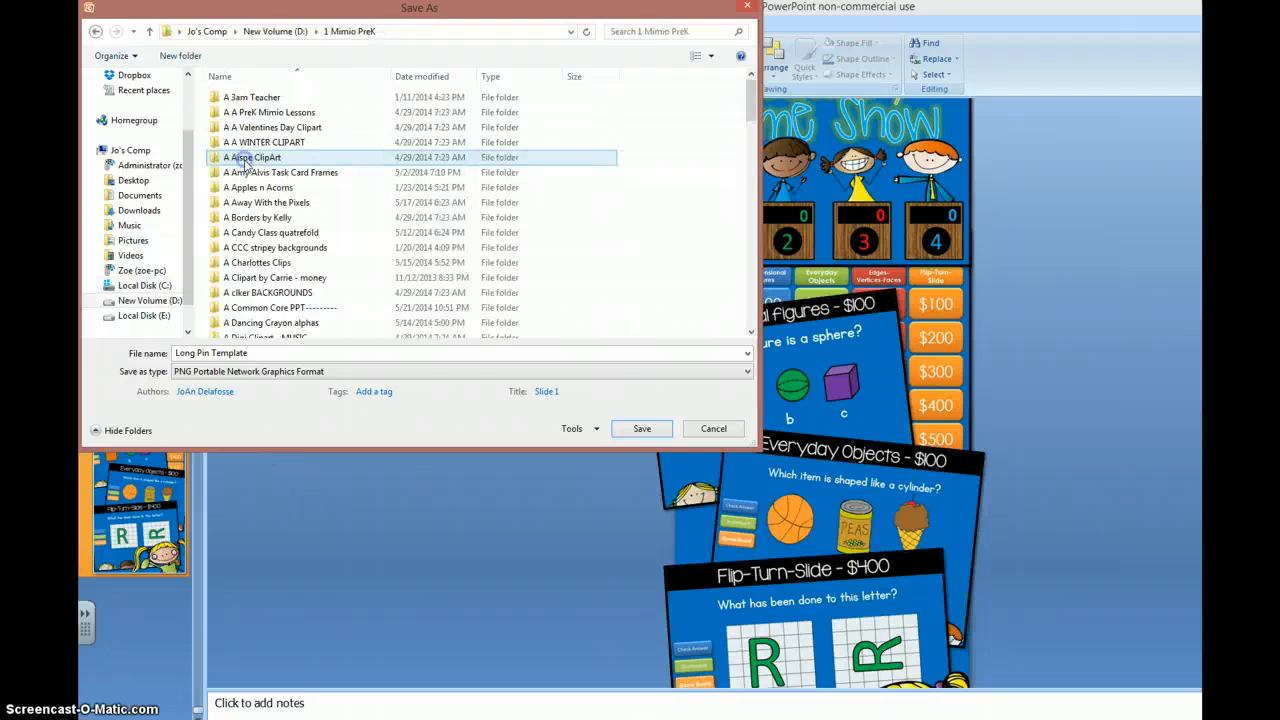
double_click(258, 307)
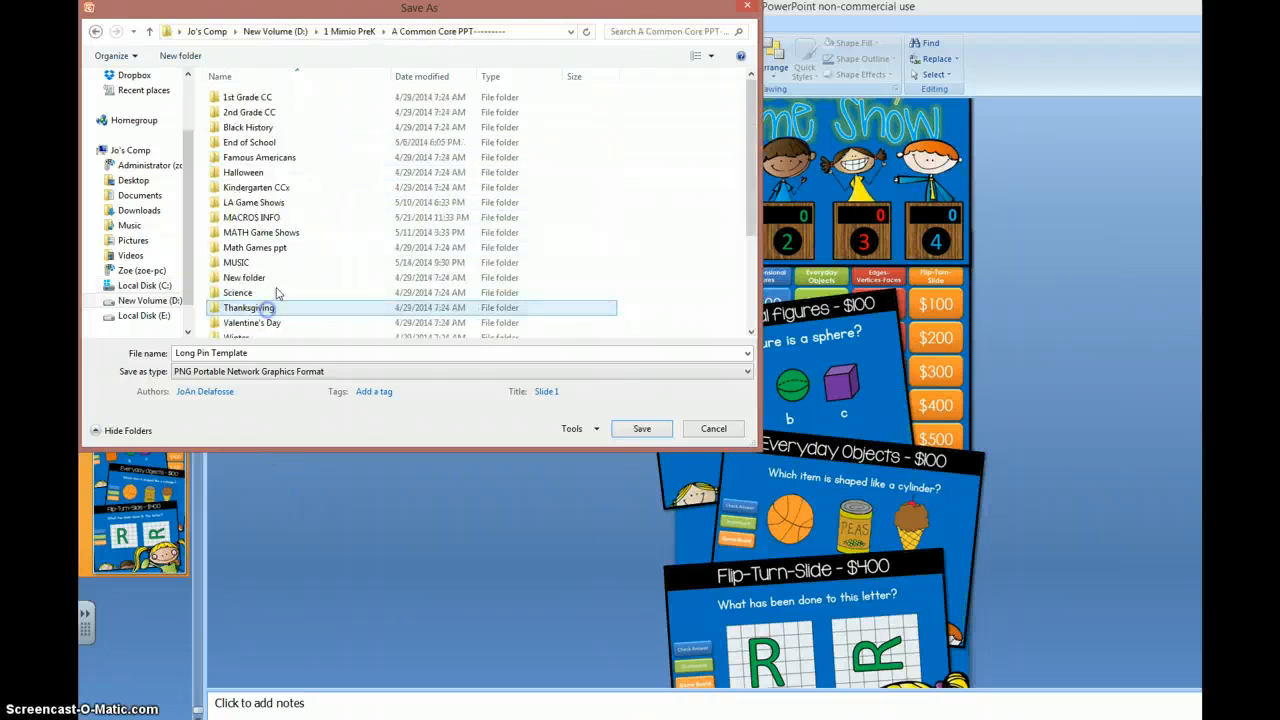
double_click(262, 233)
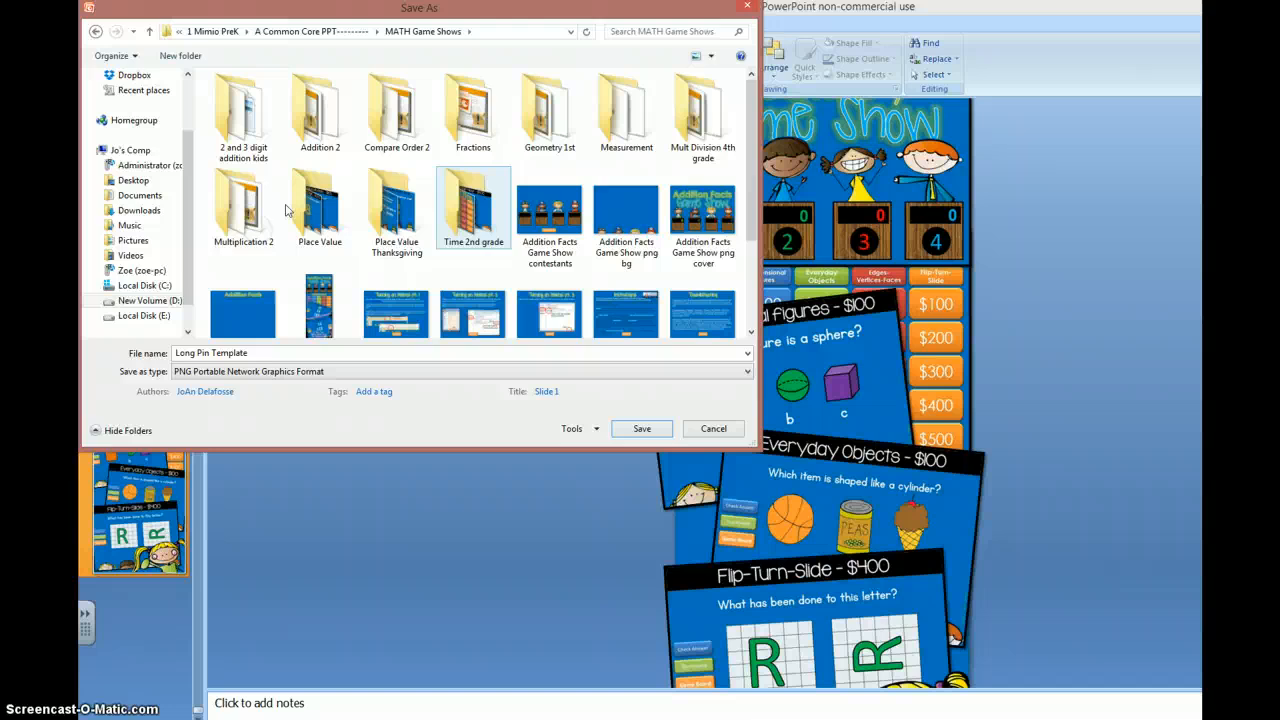
double_click(537, 128)
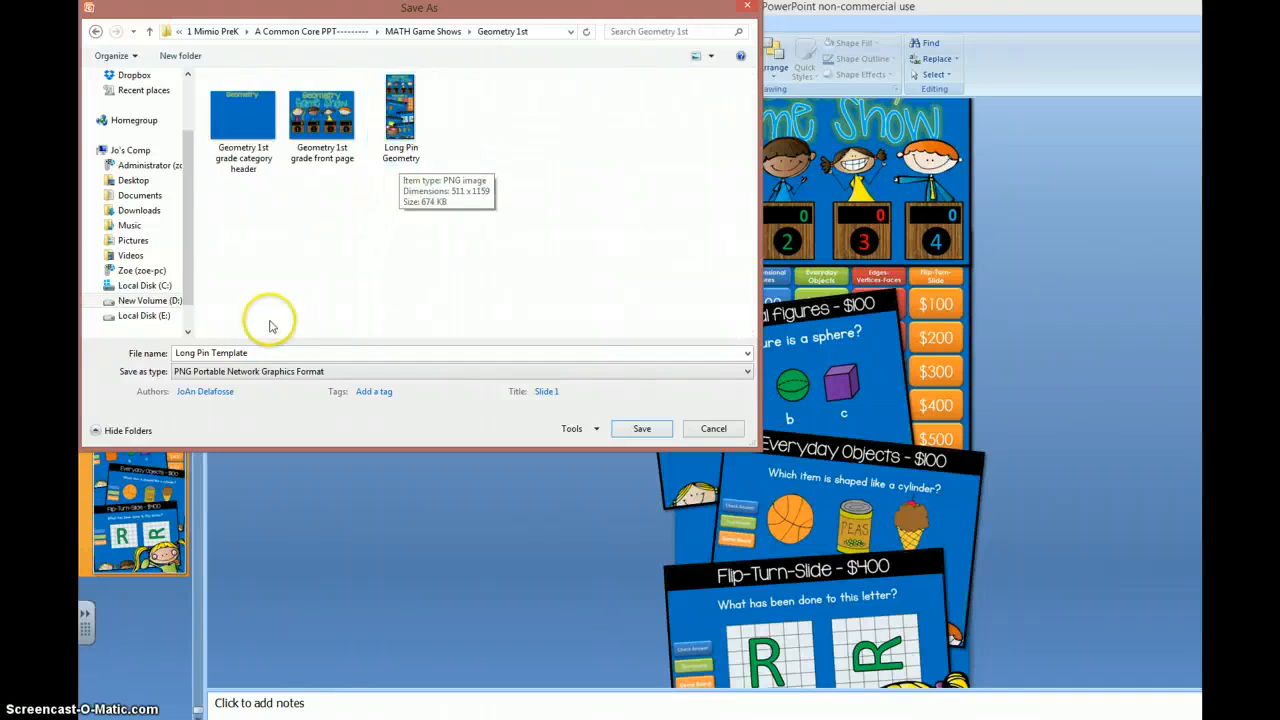
Step: Name the image Long Pin Geometry 2 and save it, exporting the current slide only
click(268, 353)
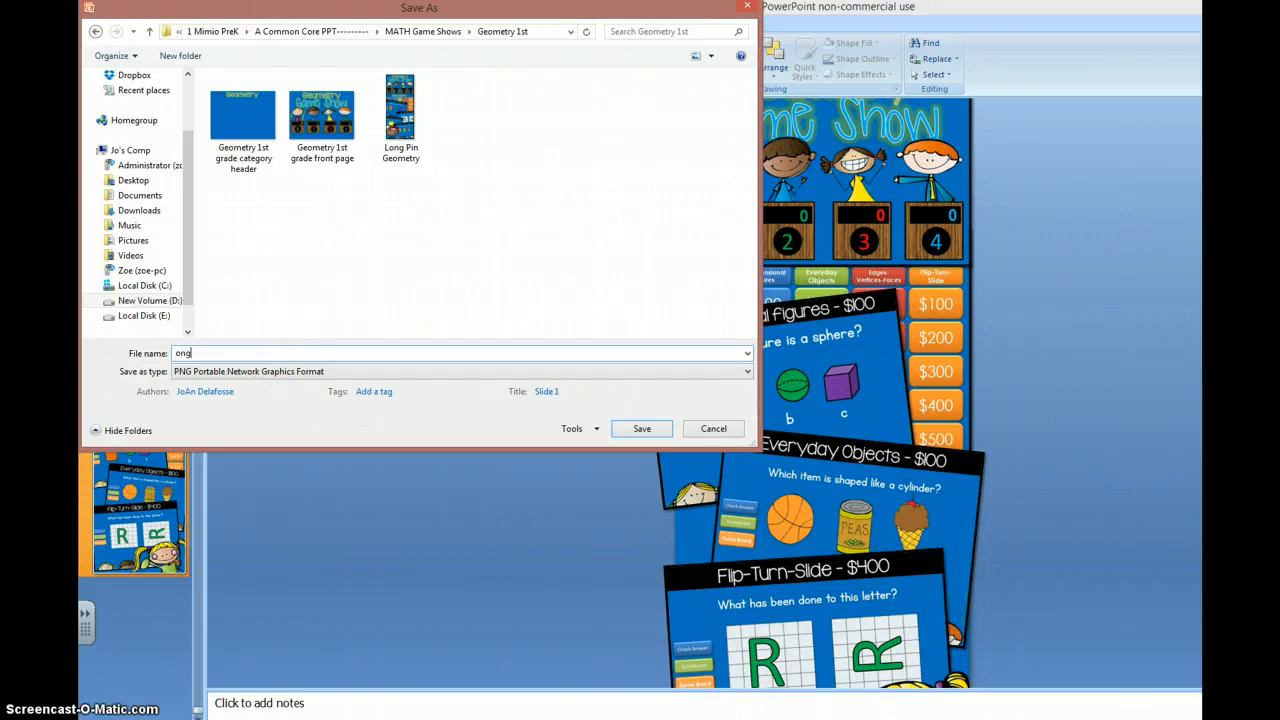
text(L)
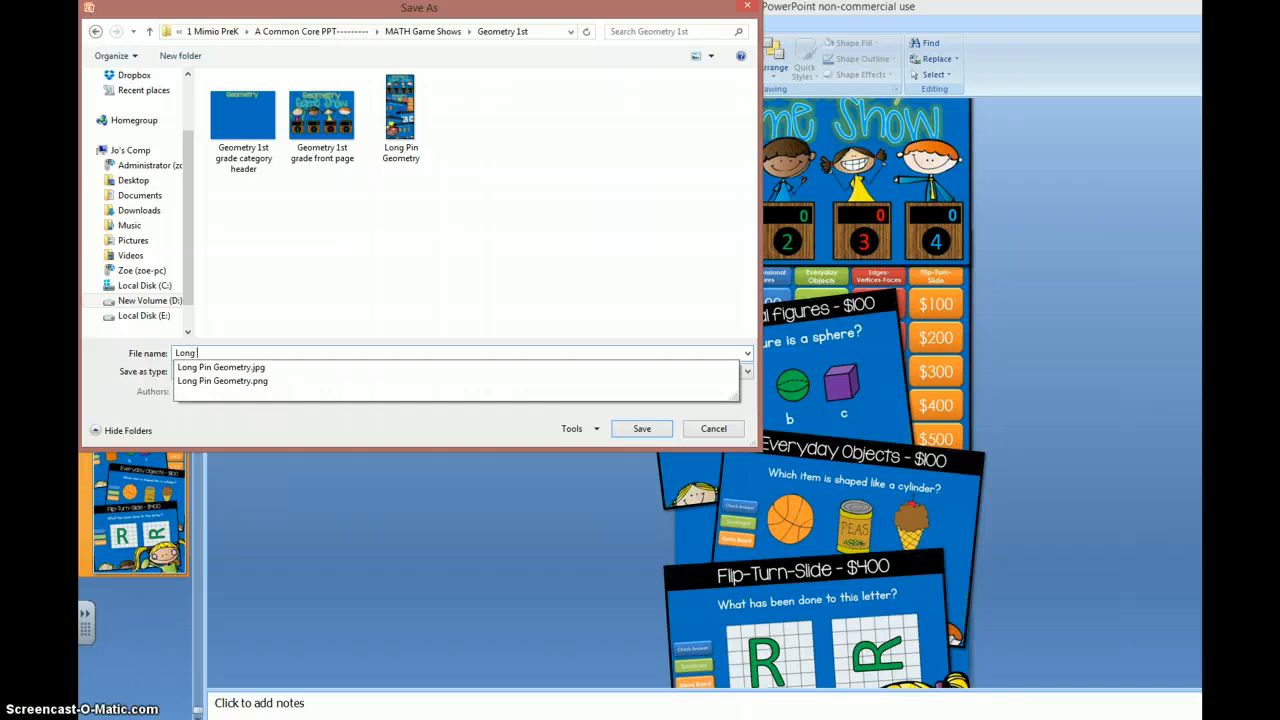
text(ong Pin Geon)
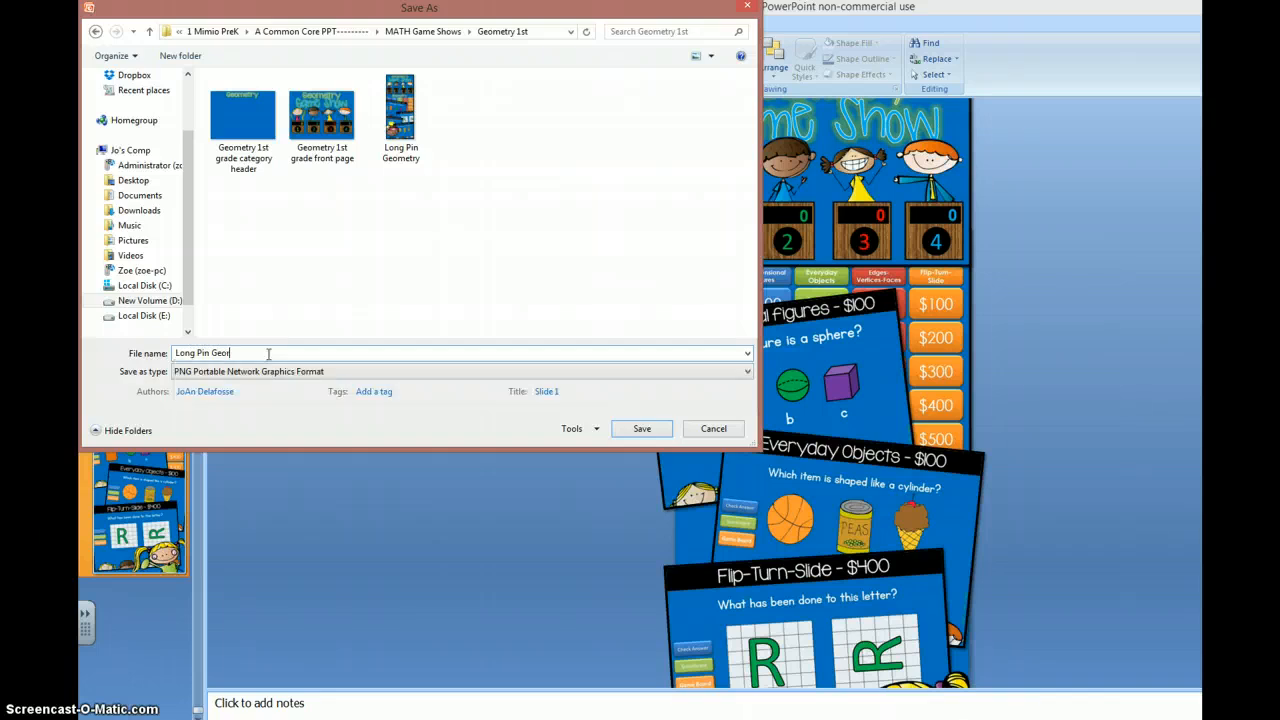
key(BackSpace)
text(metry 2)
click(628, 428)
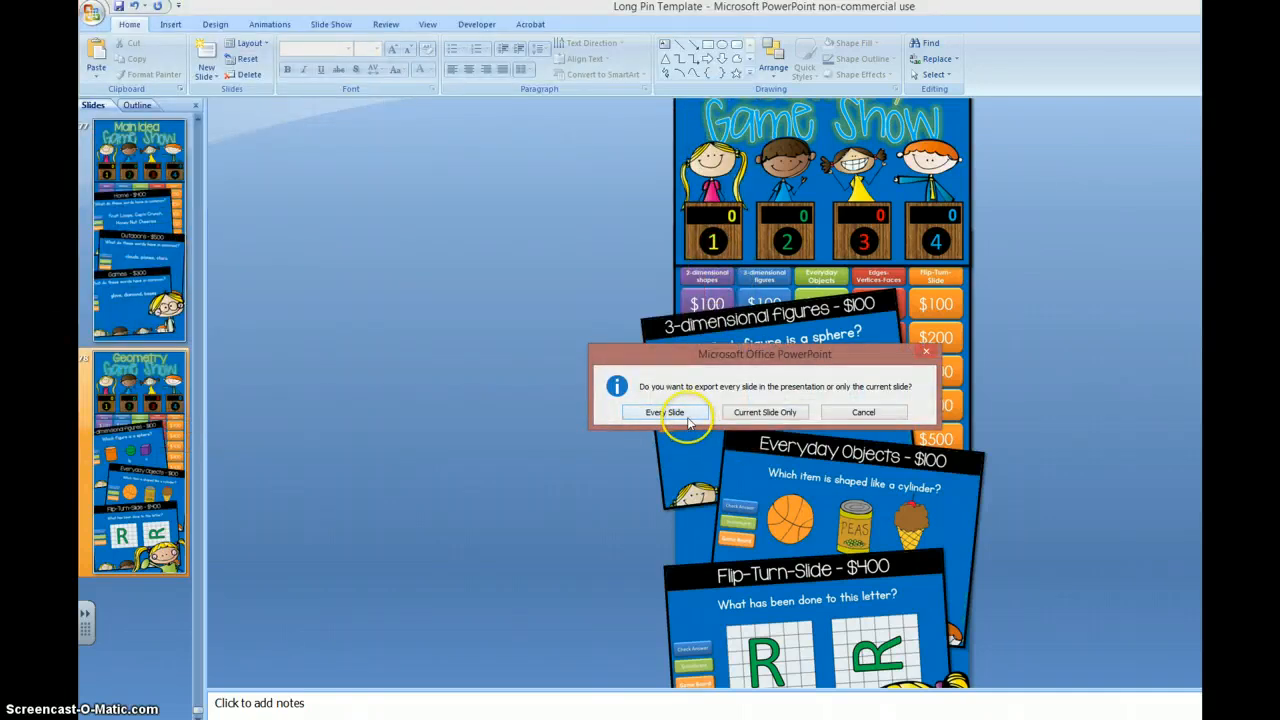
click(758, 416)
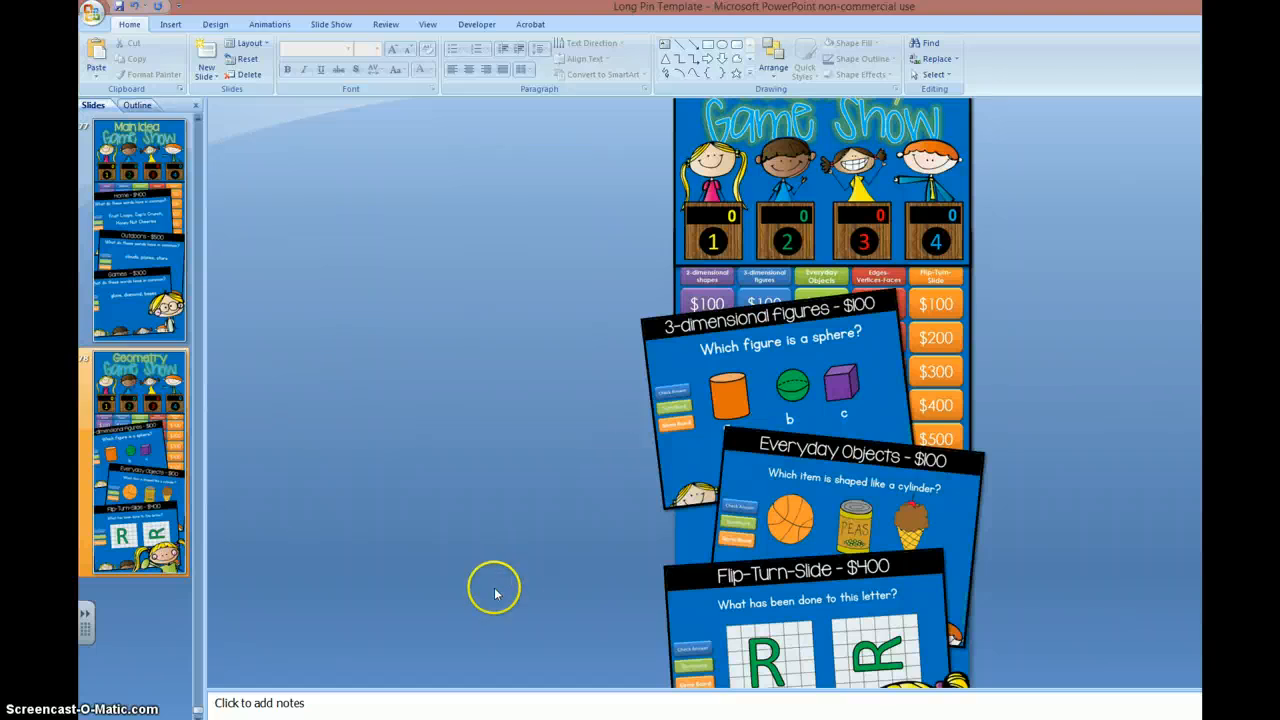
Step: Switch to Paint, maximize it, and open the Long Pin Geometry 2 image without saving the changes to cover 1
click(546, 660)
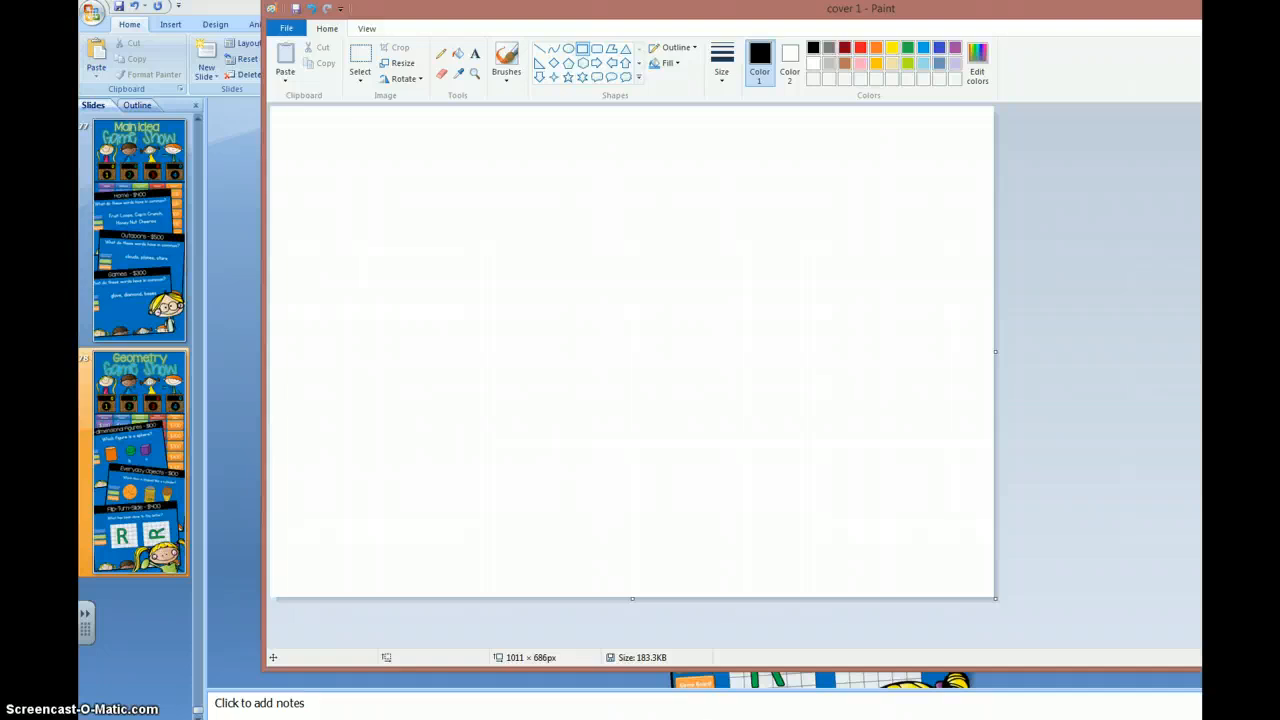
key(super+Up)
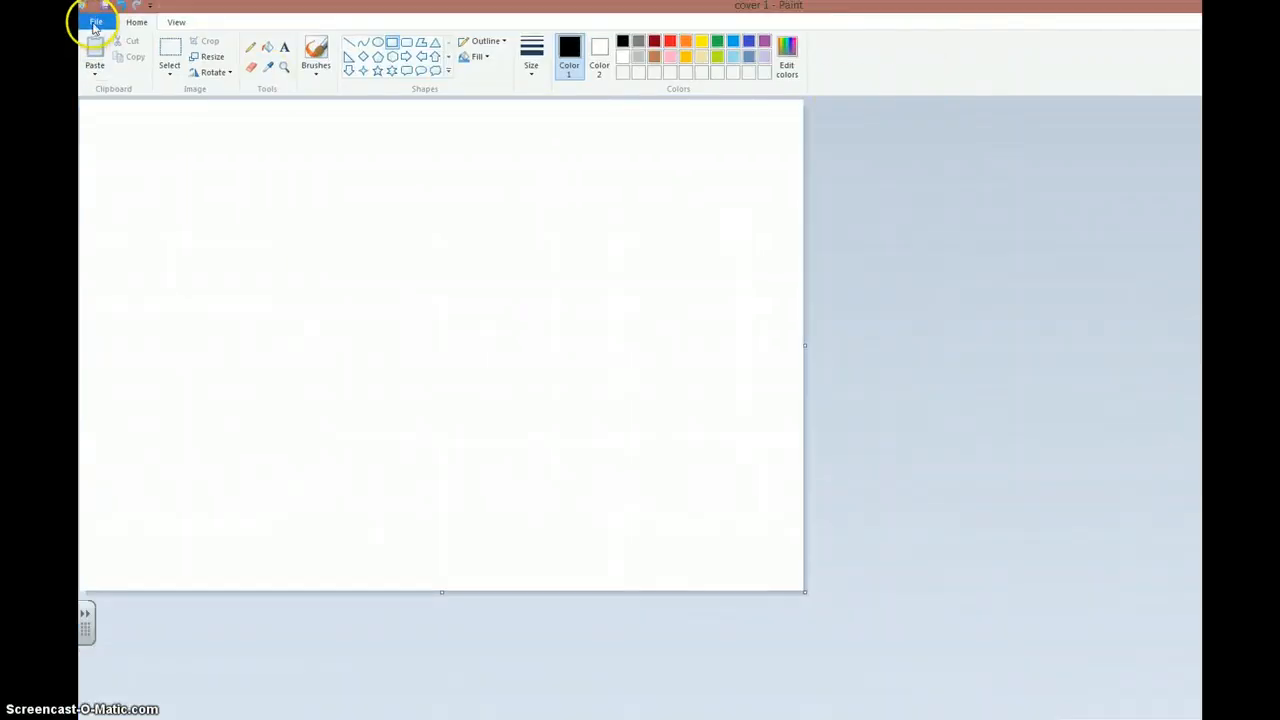
click(92, 24)
click(117, 83)
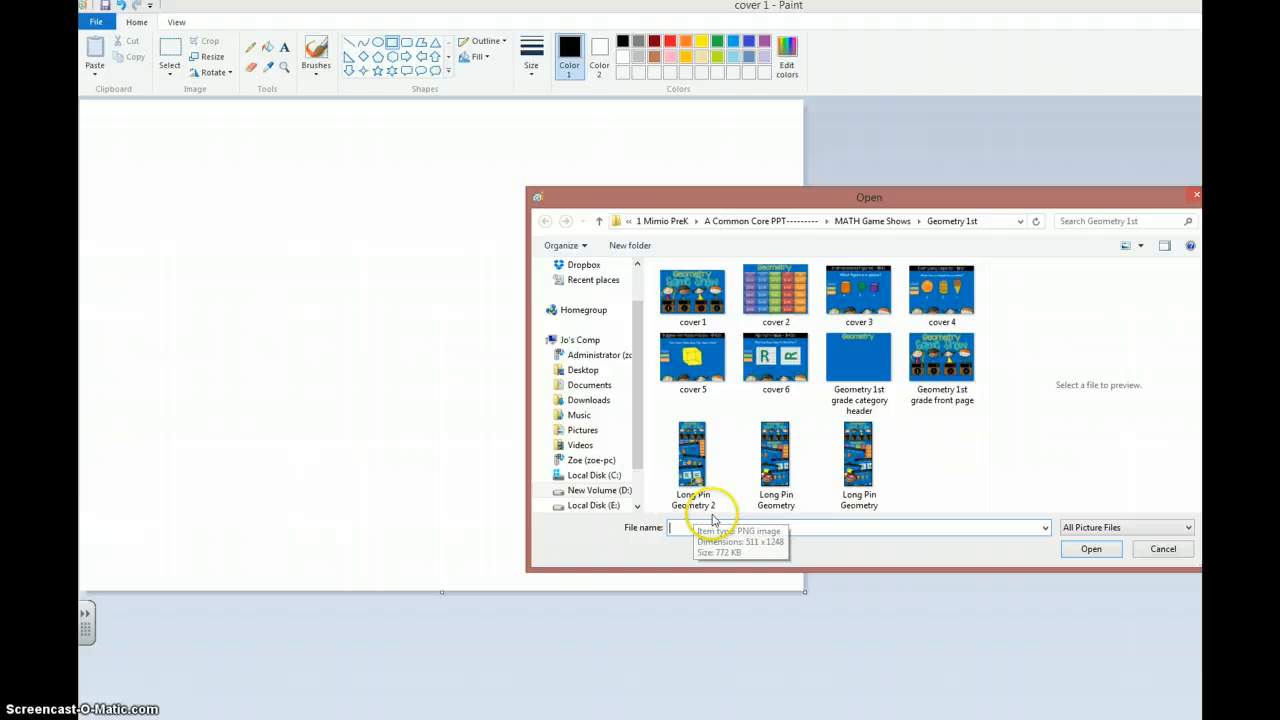
click(686, 453)
double_click(686, 453)
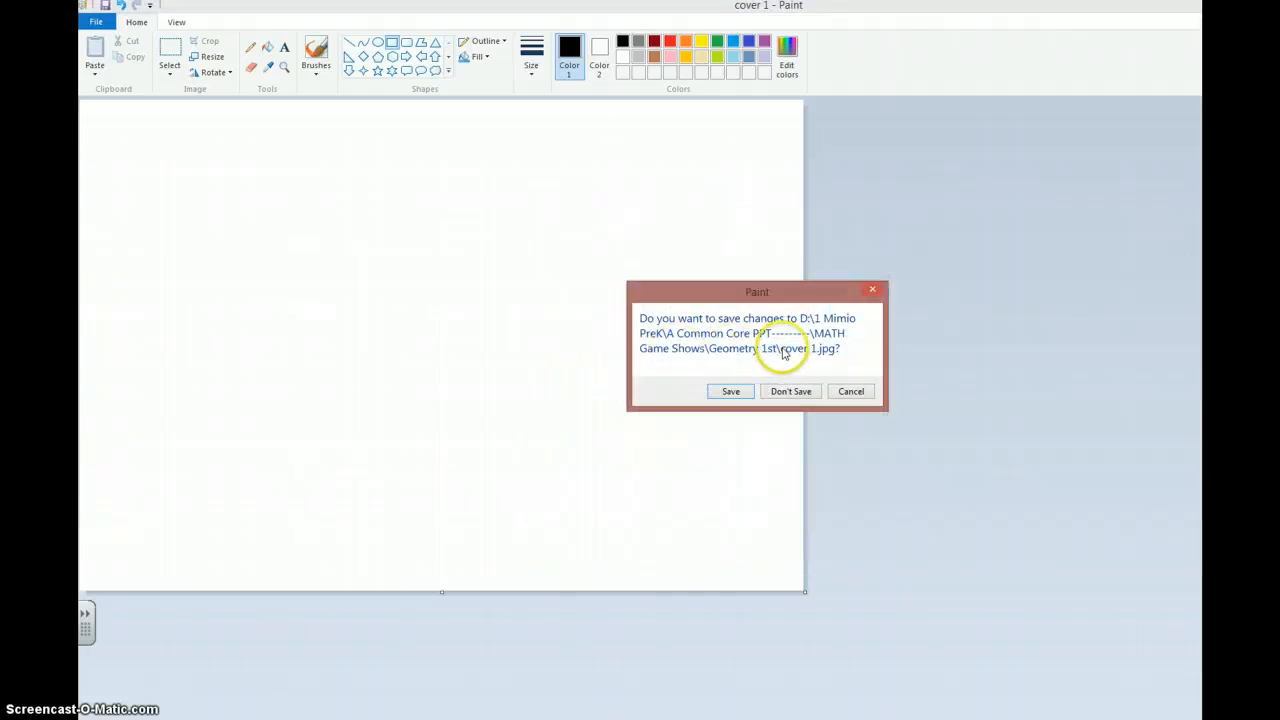
click(788, 392)
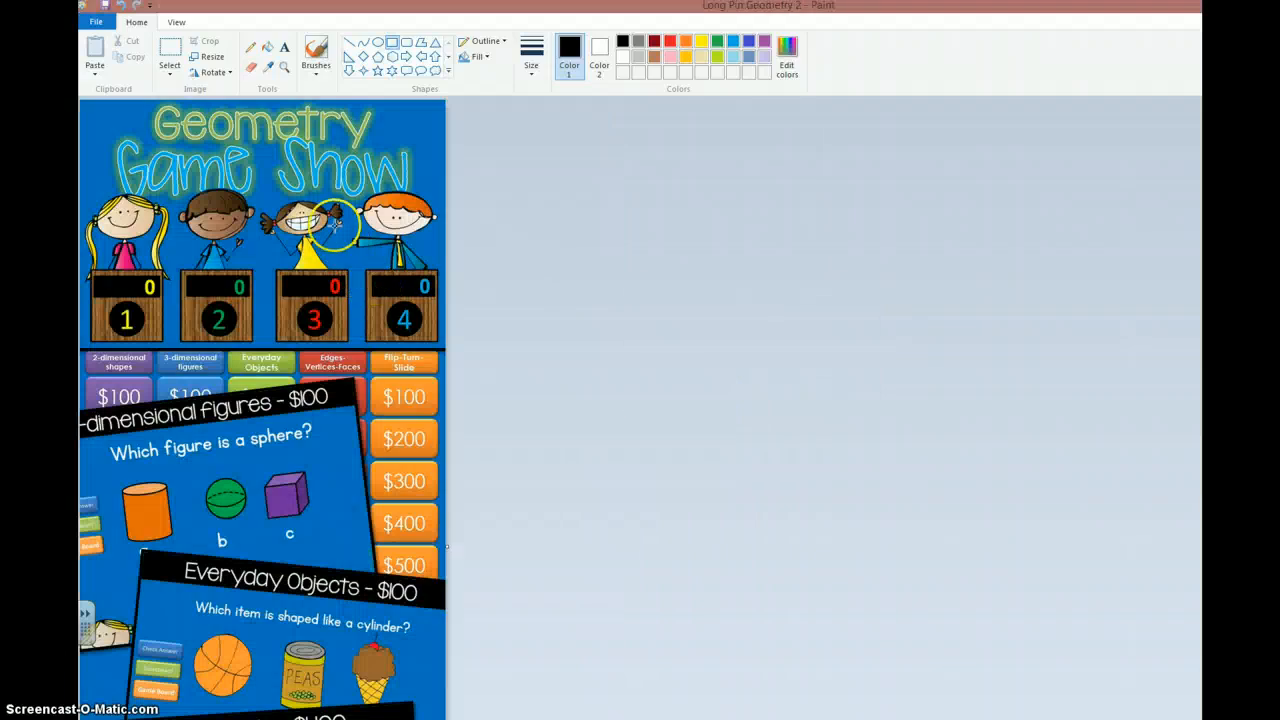